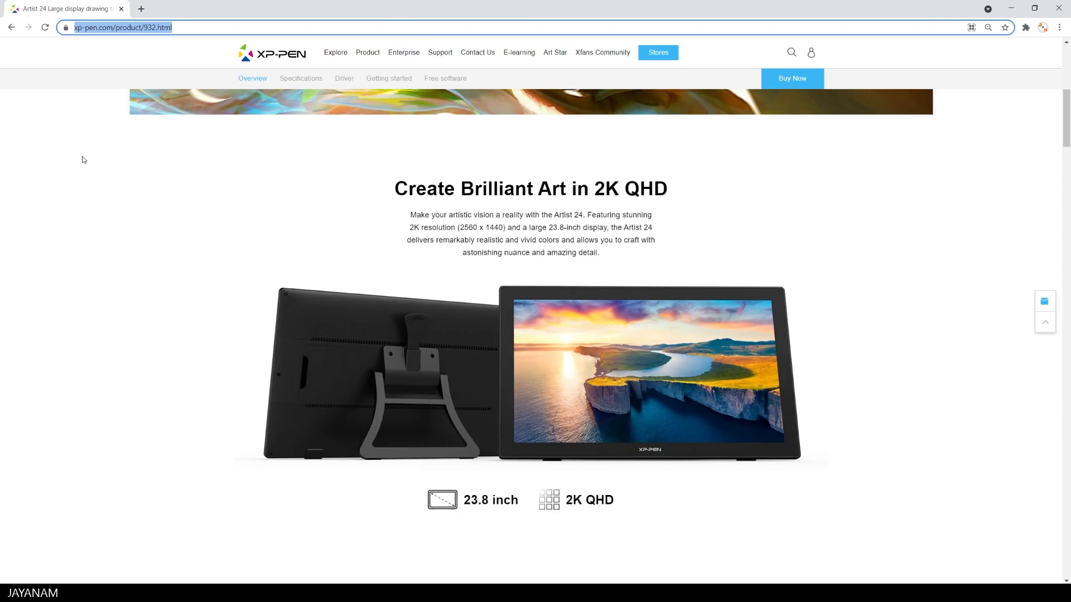
# - Look through the display, color, adjustable stand and connection sections of the Artist 24 product page
pyautogui.scroll(-7, 83, 160)
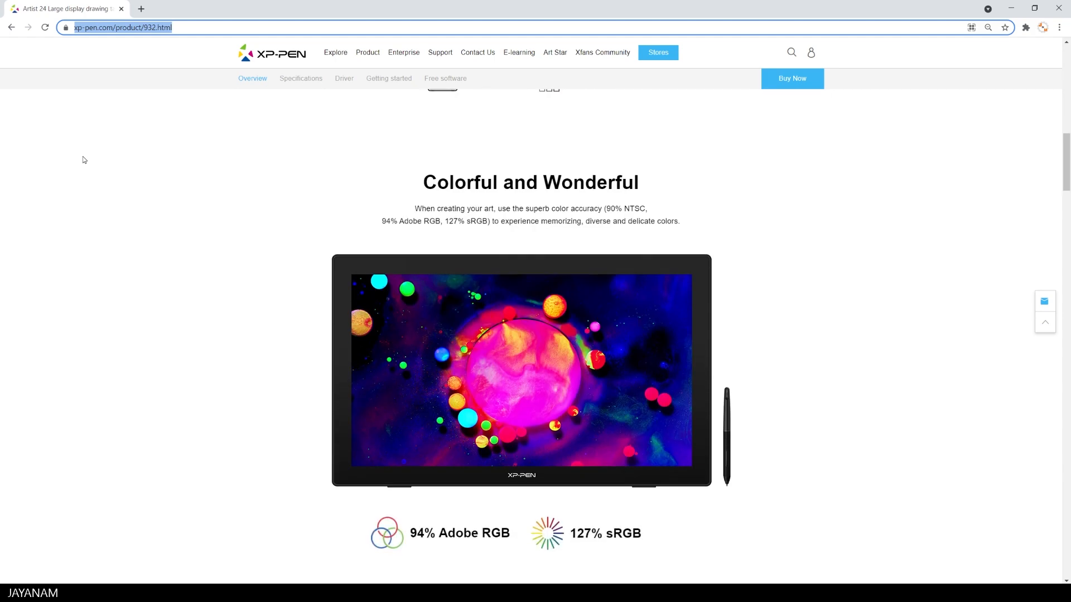
pyautogui.scroll(-9, 84, 160)
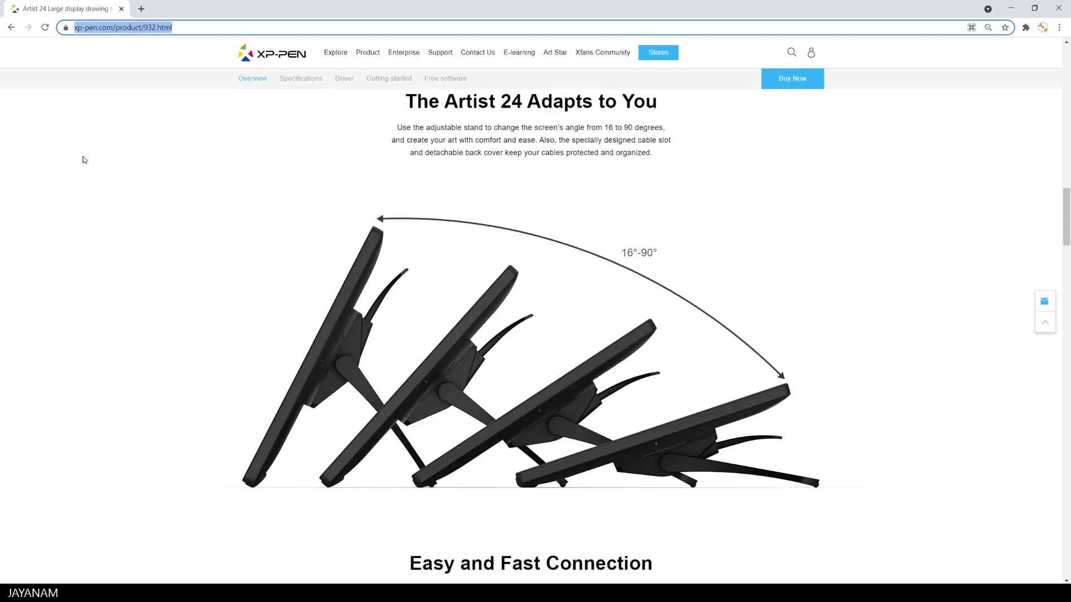
pyautogui.scroll(-8, 84, 160)
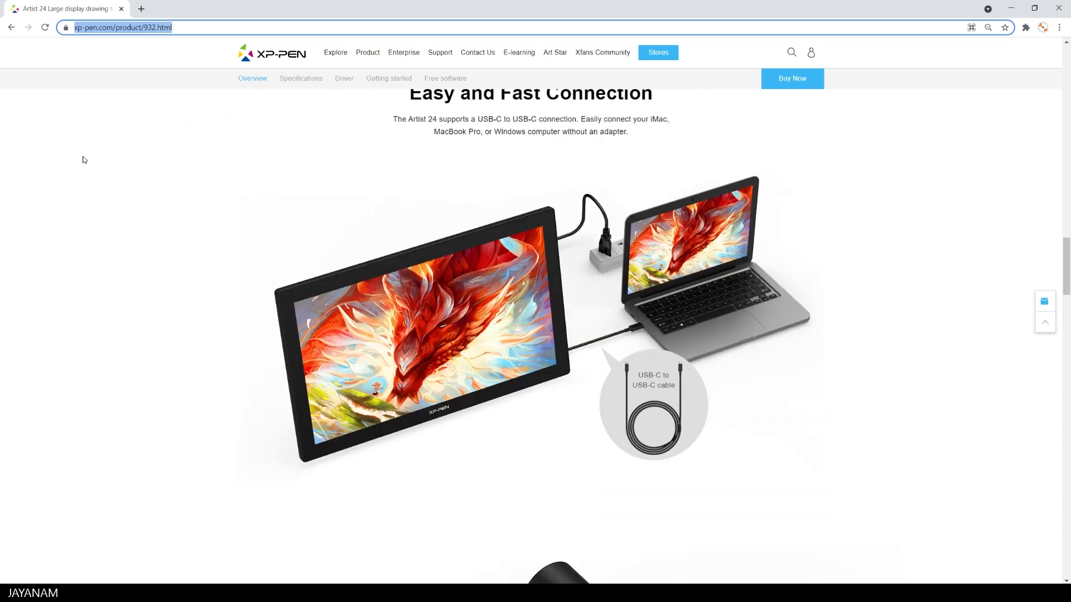
pyautogui.scroll(-8, 84, 160)
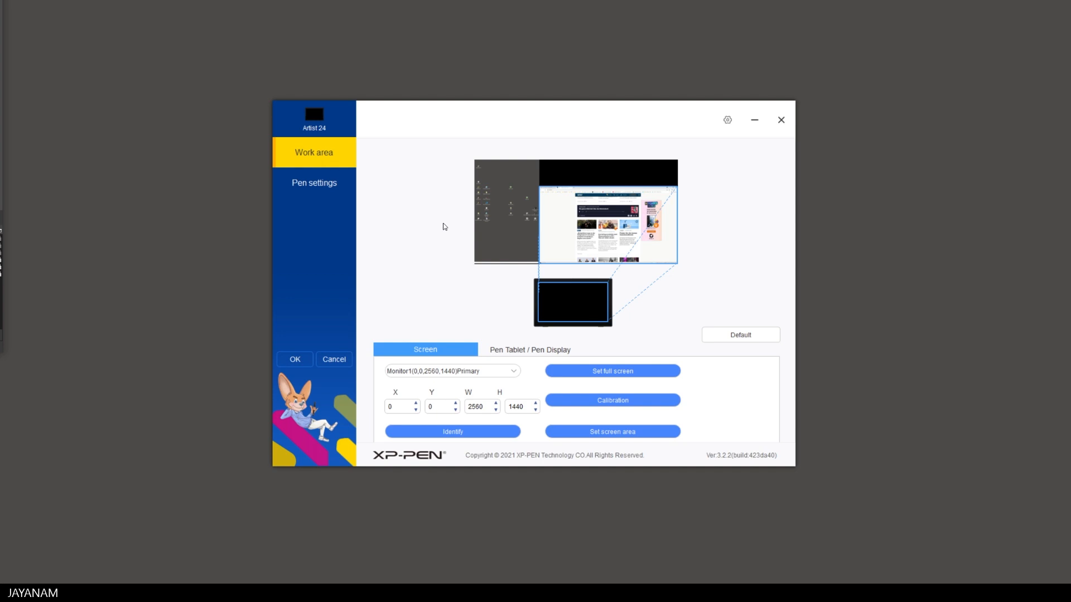
# - Slightly lower the middle point of the pen's pressure curve and check the application list for app-specific pen settings
pyautogui.click(333, 182)
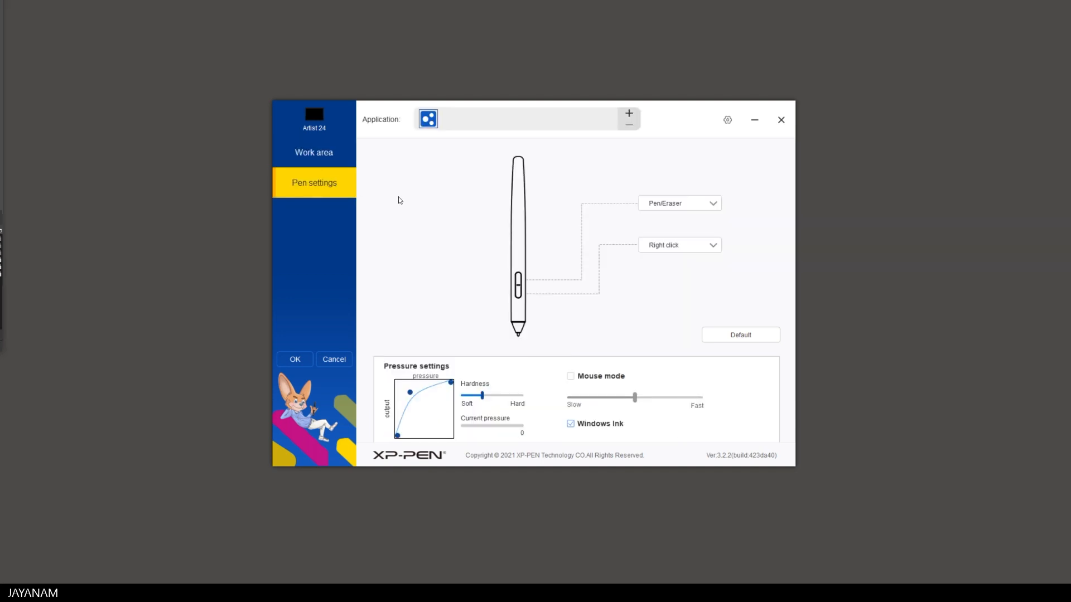
pyautogui.moveTo(411, 395); pyautogui.dragTo(414, 399)
pyautogui.click(628, 115)
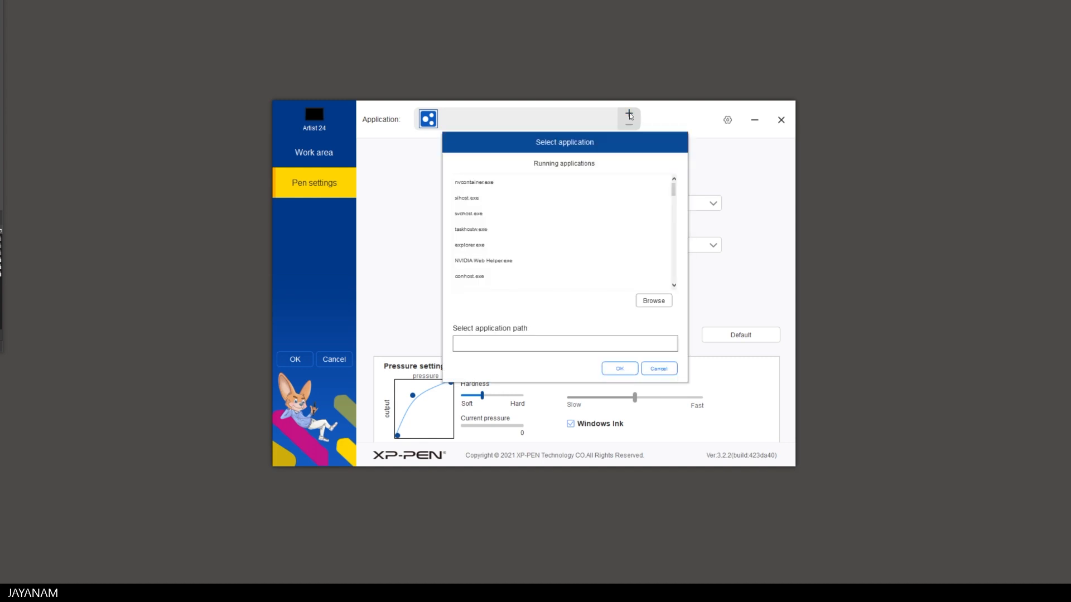
pyautogui.click(664, 370)
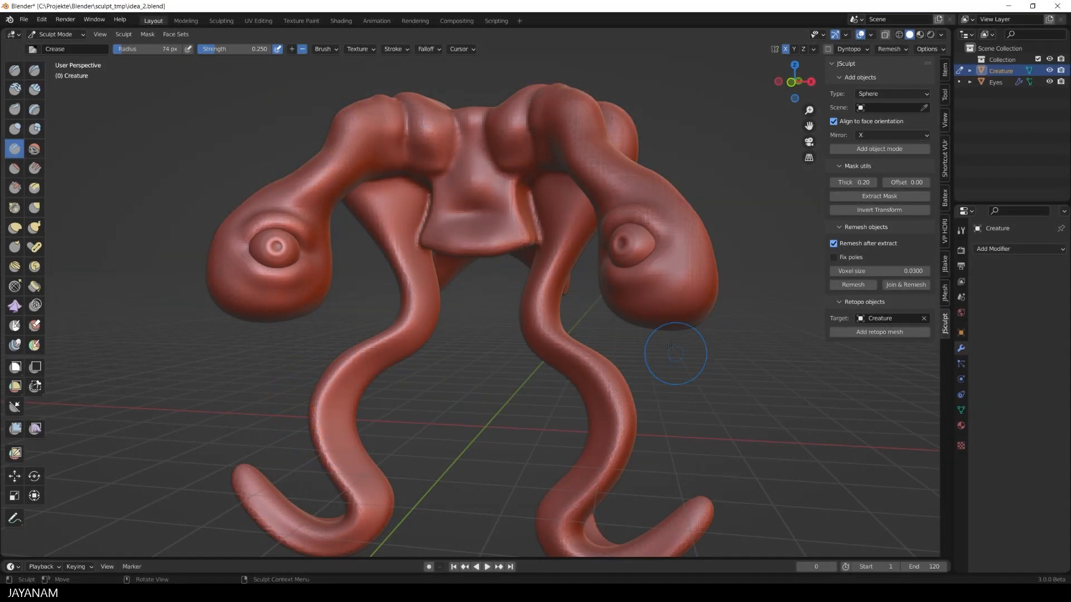
# - Review the mouse and tablet input preferences in Blender, including three-button mouse emulation and the tablet API
pyautogui.keyDown('alt'); pyautogui.moveTo(671, 346); pyautogui.dragTo(689, 365, button='middle'); pyautogui.keyUp('alt')
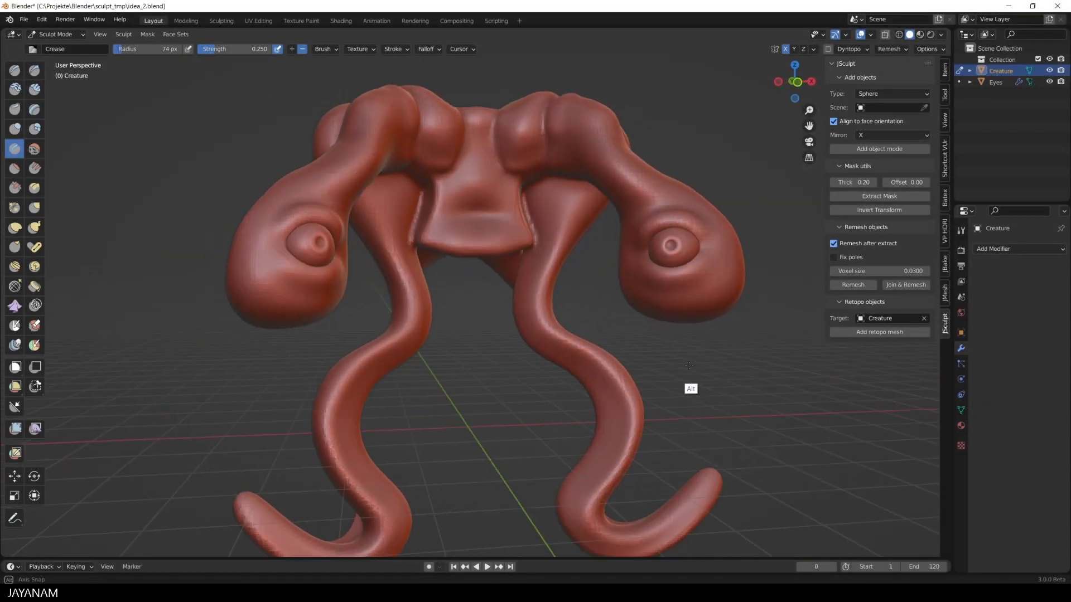
pyautogui.moveTo(688, 365)
pyautogui.keyDown('alt'); pyautogui.mouseDown()
pyautogui.moveTo(660, 359)
pyautogui.moveTo(668, 386)
pyautogui.moveTo(659, 436)
pyautogui.moveTo(667, 376)
pyautogui.moveTo(660, 454)
pyautogui.mouseUp(); pyautogui.keyUp('alt')
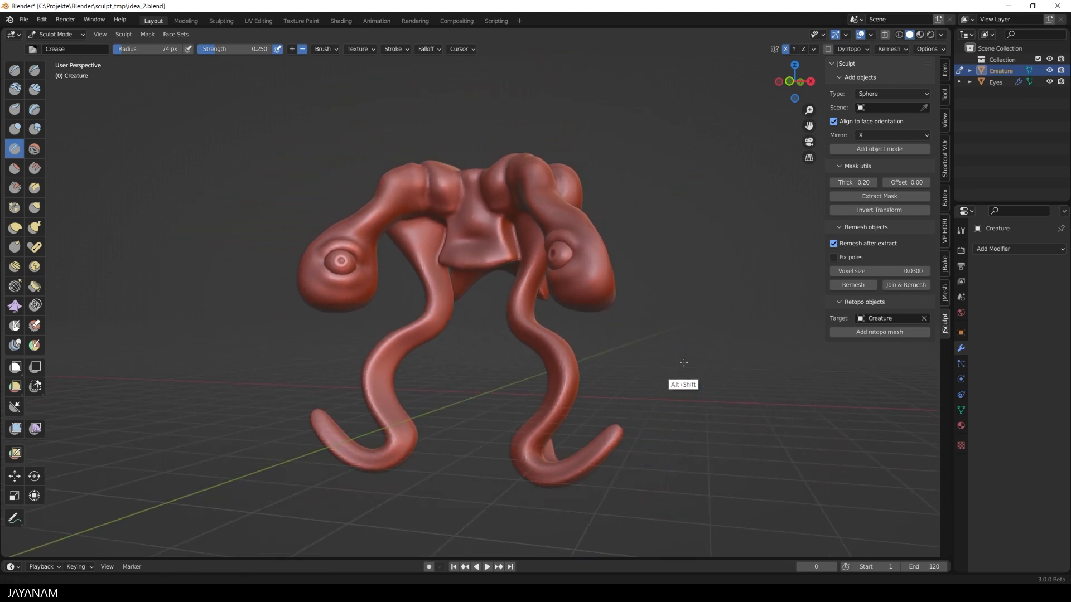
pyautogui.moveTo(684, 363)
pyautogui.keyDown('alt'); pyautogui.keyDown('shift'); pyautogui.mouseDown()
pyautogui.moveTo(622, 436)
pyautogui.moveTo(673, 361)
pyautogui.moveTo(680, 371)
pyautogui.mouseUp(); pyautogui.keyUp('shift'); pyautogui.keyUp('alt')
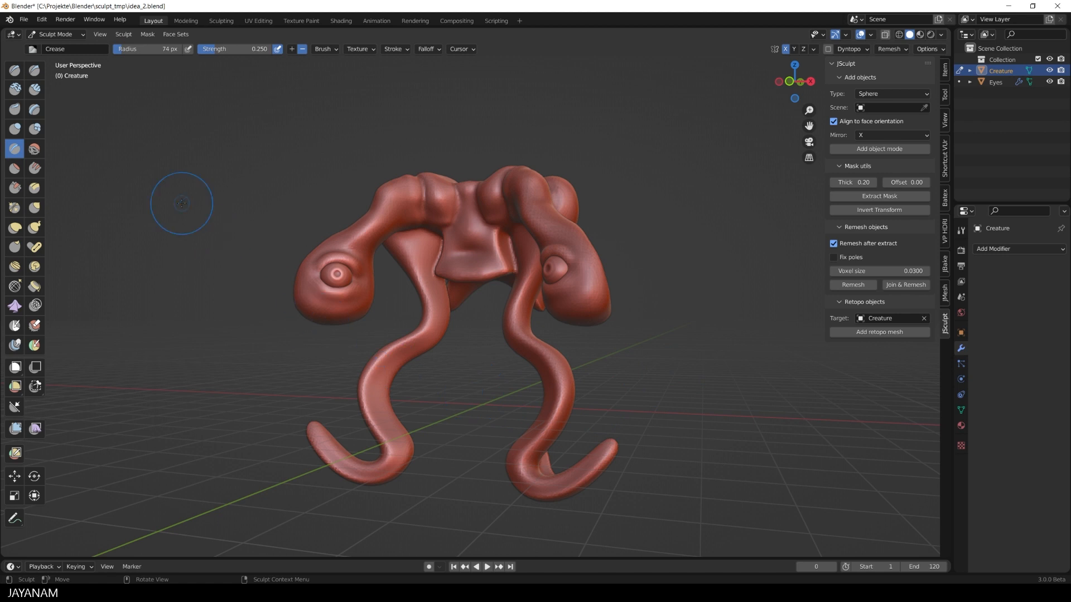
pyautogui.click(42, 19)
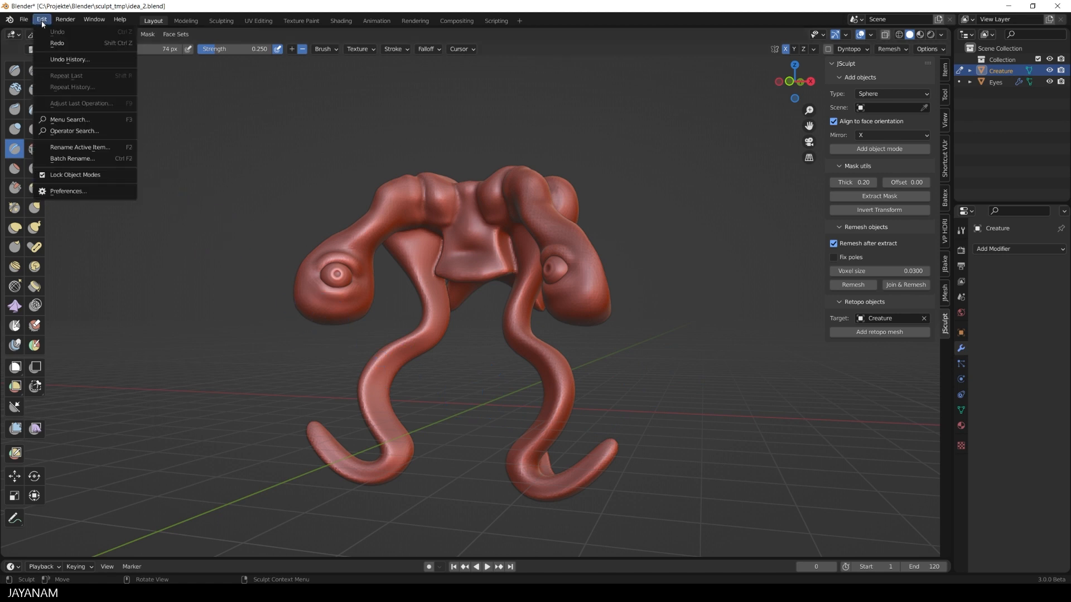
pyautogui.click(65, 191)
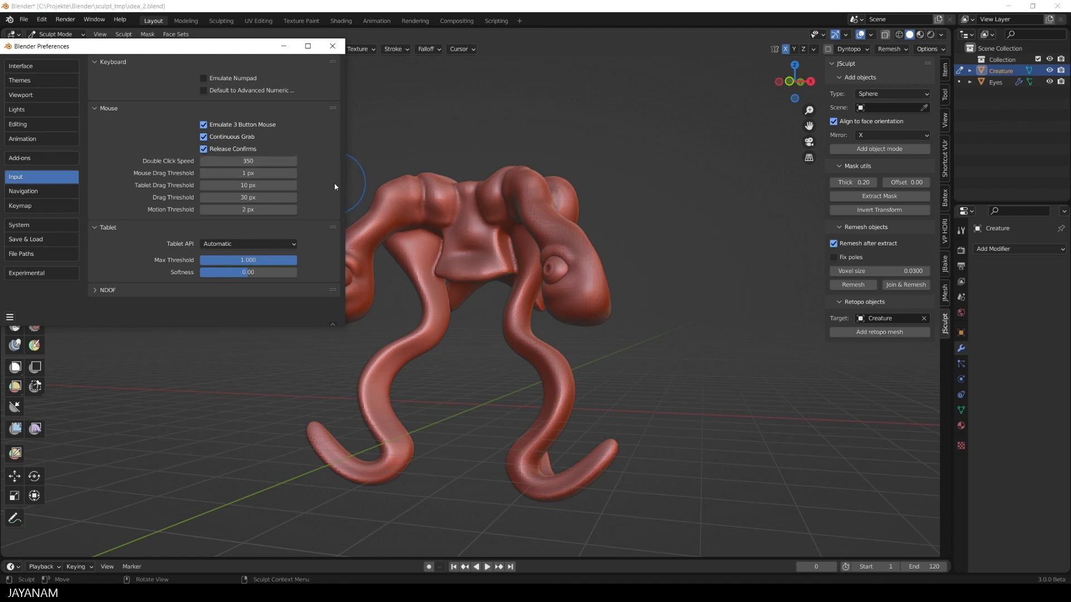
pyautogui.click(332, 46)
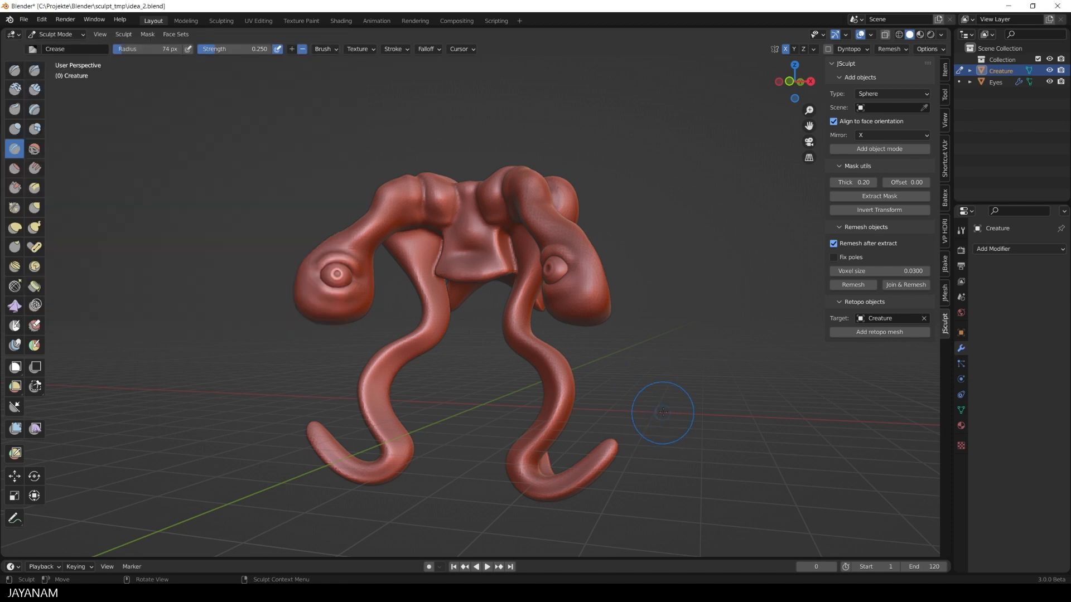
# - Resize the Crease brush to a 58 px radius for work on the creature's front
pyautogui.keyDown('alt'); pyautogui.keyDown('shift'); pyautogui.moveTo(668, 388); pyautogui.dragTo(652, 345); pyautogui.keyUp('shift'); pyautogui.keyUp('alt')
pyautogui.press('f')
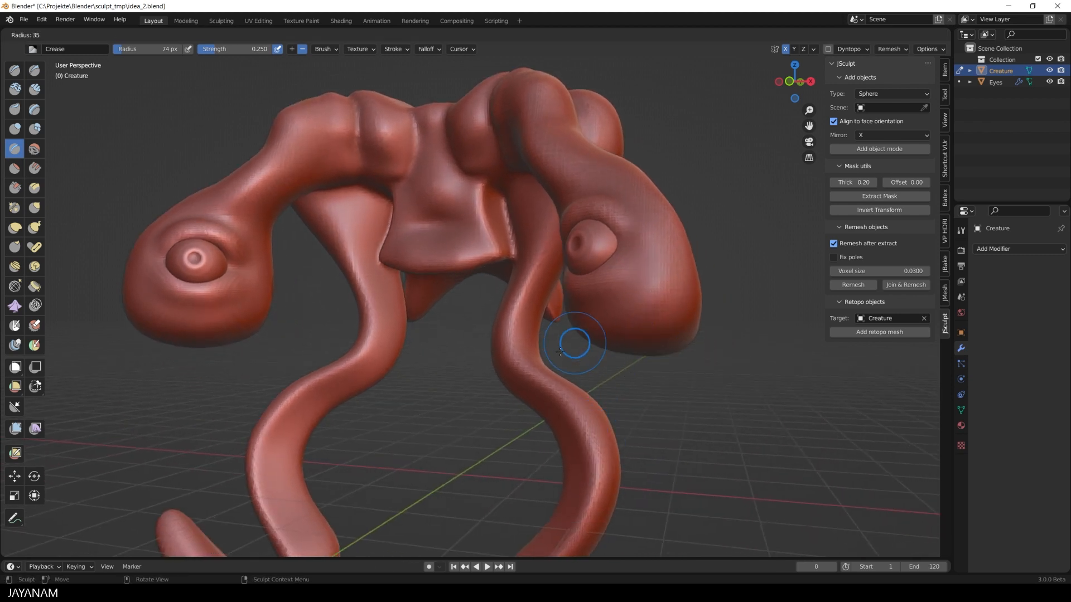
pyautogui.click(599, 343)
pyautogui.moveTo(524, 280)
pyautogui.mouseDown()
pyautogui.moveTo(535, 257)
pyautogui.moveTo(510, 342)
pyautogui.moveTo(588, 453)
pyautogui.moveTo(582, 525)
pyautogui.mouseUp()
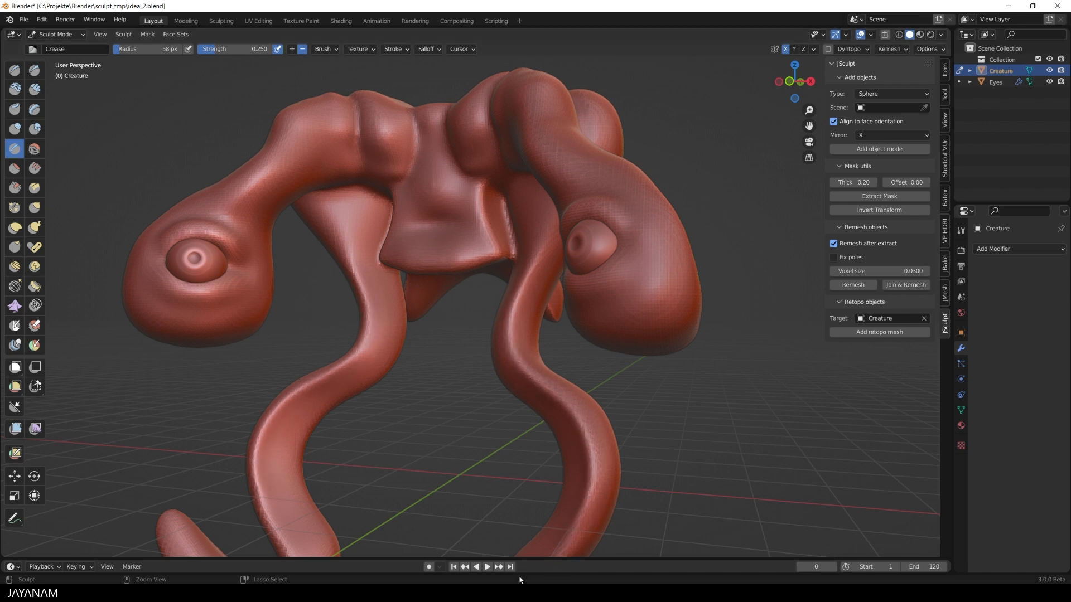
# - Scrape the surface below the creature's eyes and across its body using Scrape/Peaks with a 41 px radius and 0.606 strength
pyautogui.keyDown('alt'); pyautogui.moveTo(659, 383); pyautogui.dragTo(690, 395, button='middle'); pyautogui.keyUp('alt')
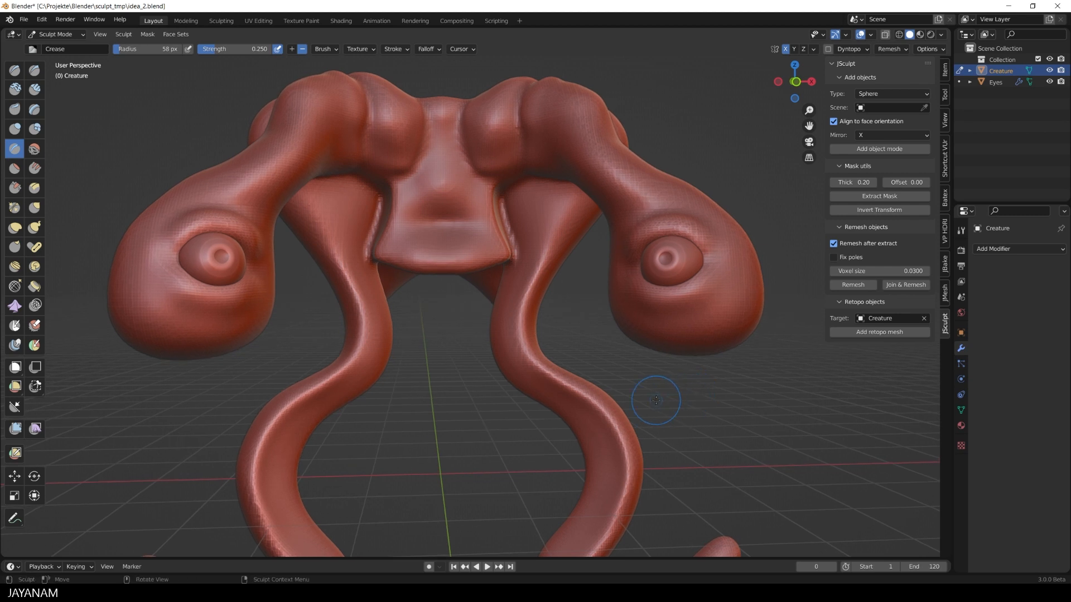
pyautogui.click(15, 188)
pyautogui.press('f')
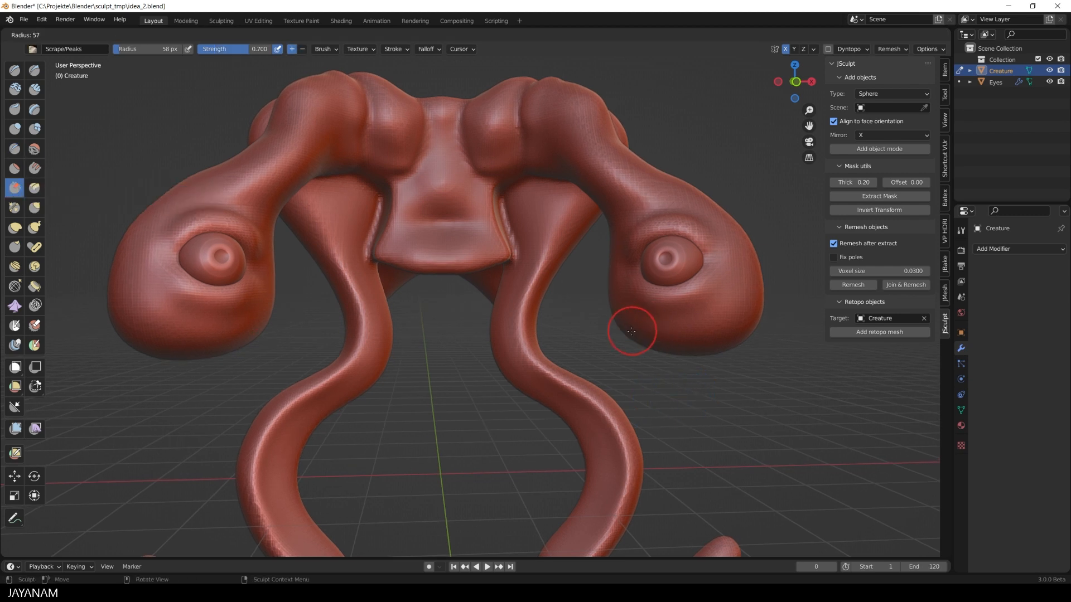
pyautogui.click(625, 335)
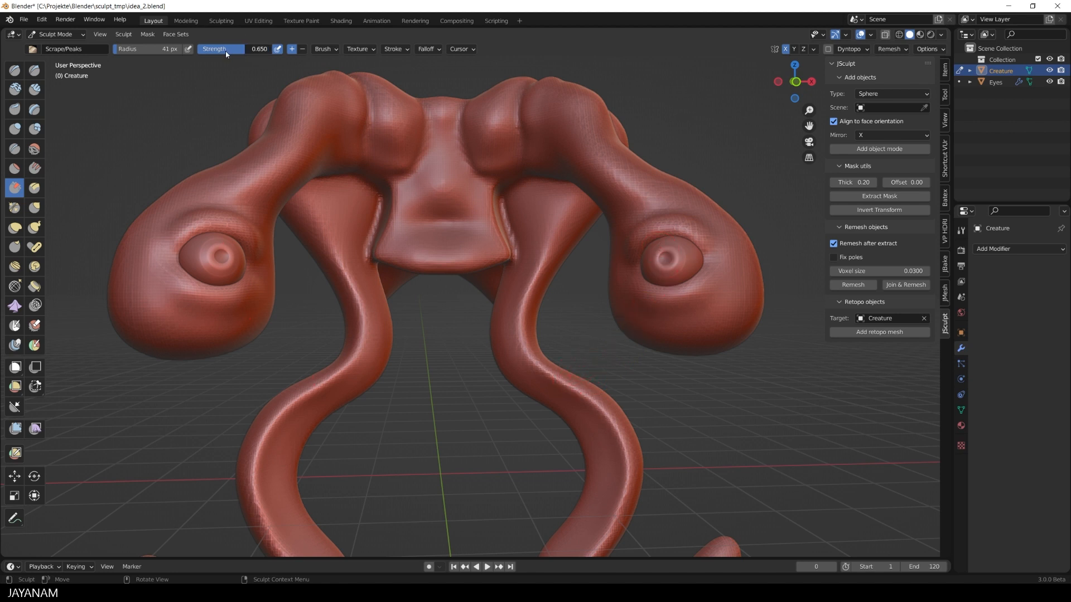
pyautogui.moveTo(226, 54); pyautogui.dragTo(223, 54)
pyautogui.moveTo(634, 249)
pyautogui.mouseDown()
pyautogui.moveTo(683, 228)
pyautogui.moveTo(707, 249)
pyautogui.mouseUp()
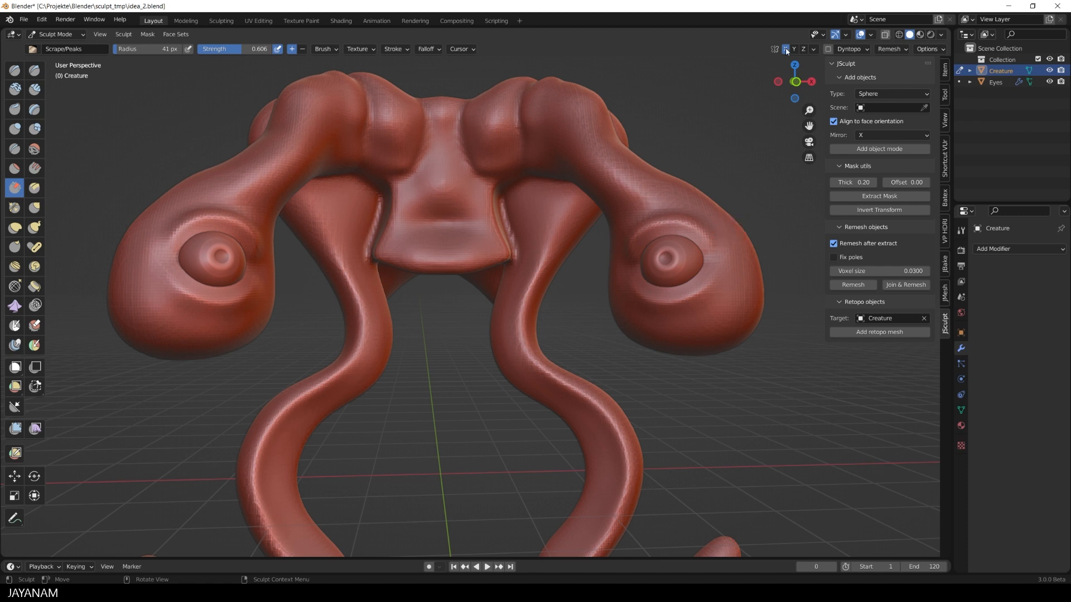
pyautogui.moveTo(719, 172); pyautogui.dragTo(675, 190, button='middle')
pyautogui.moveTo(493, 208)
pyautogui.mouseDown()
pyautogui.moveTo(490, 223)
pyautogui.moveTo(499, 178)
pyautogui.mouseUp()
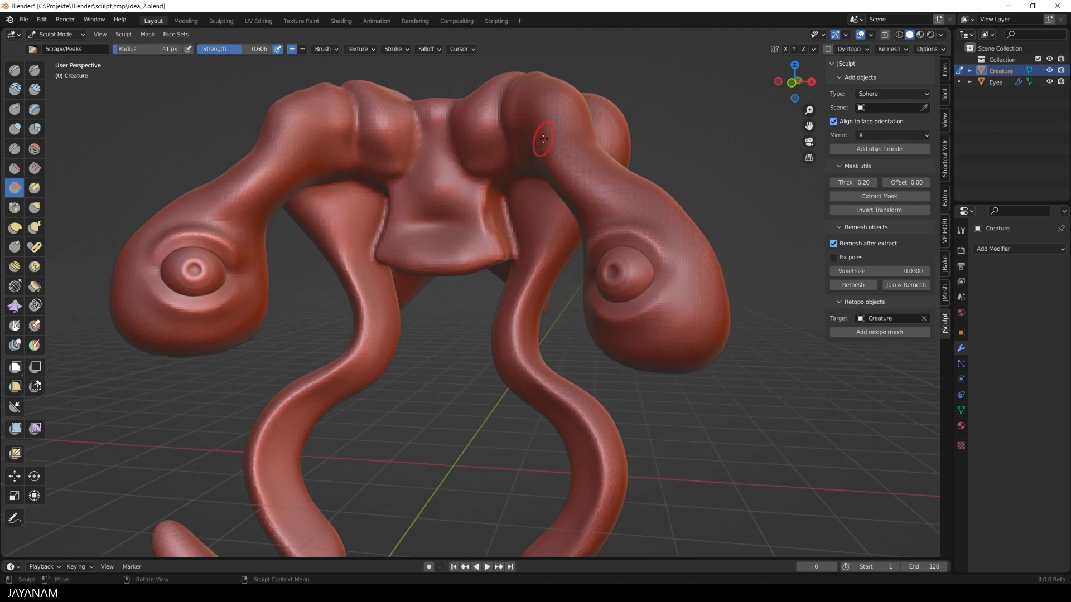
pyautogui.moveTo(522, 300); pyautogui.dragTo(529, 285)
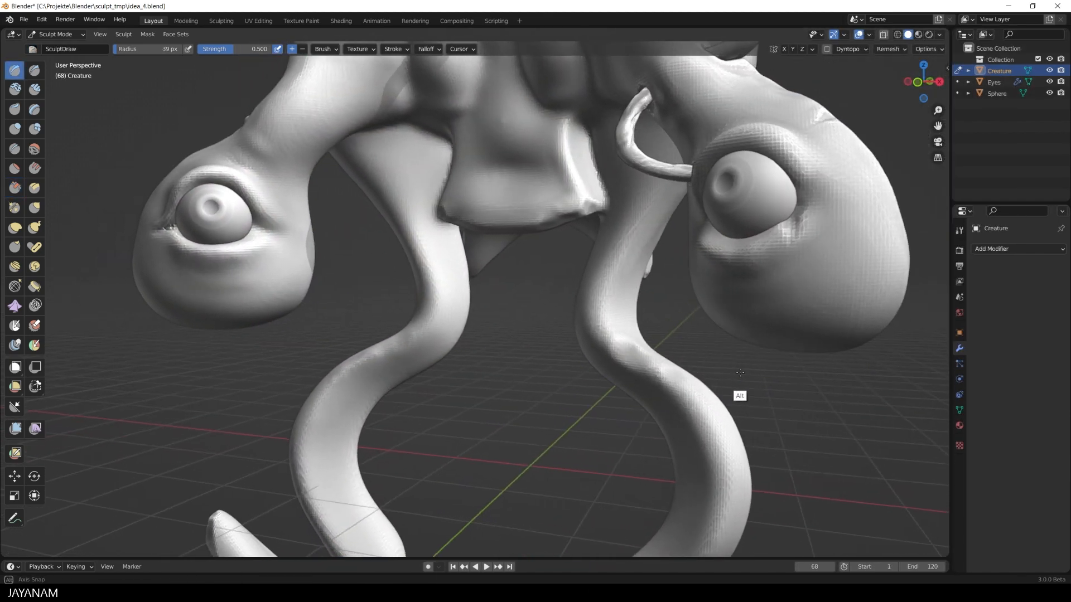
# - Set the remesh voxel size of the Creature mesh in idea_4.blend to 0.0249
pyautogui.press('r')
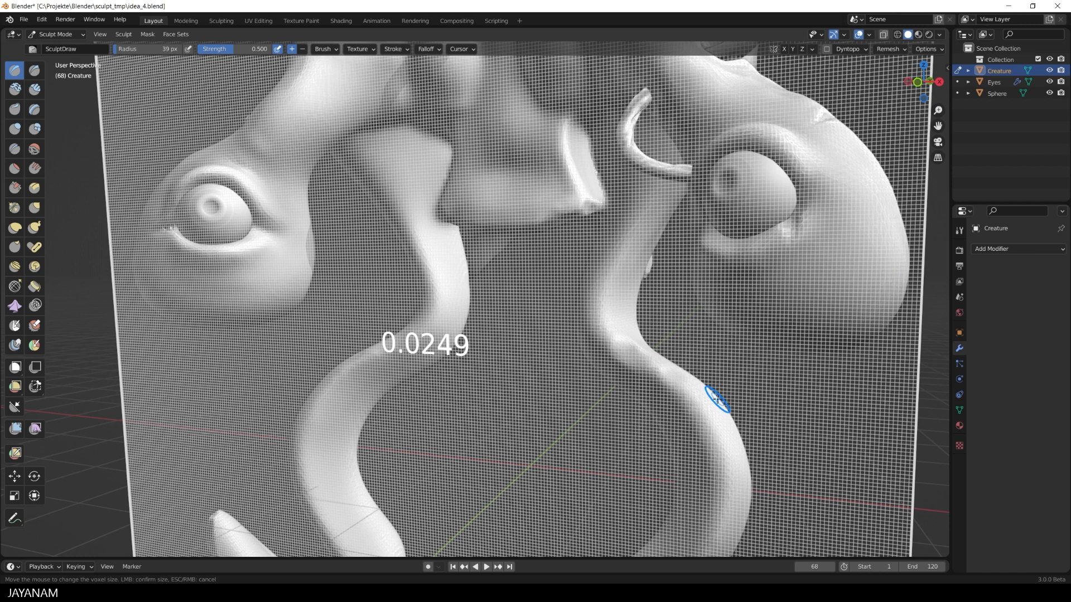
pyautogui.click(717, 399)
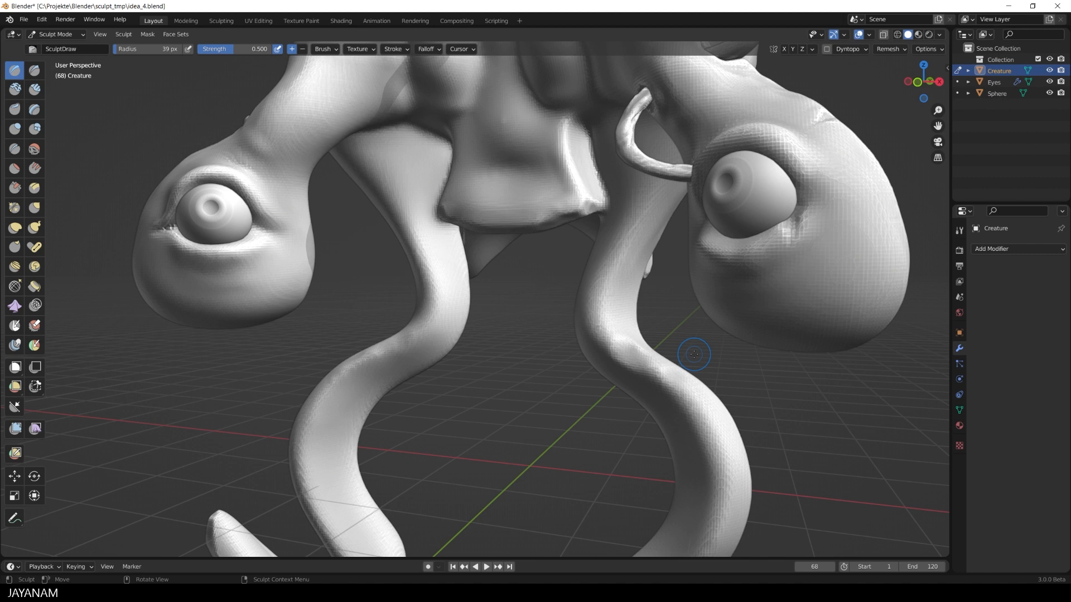
# - Carve two small dents into the curved leg below the ringed eye with the Clay Strips brush at 39 px radius
pyautogui.press('c')
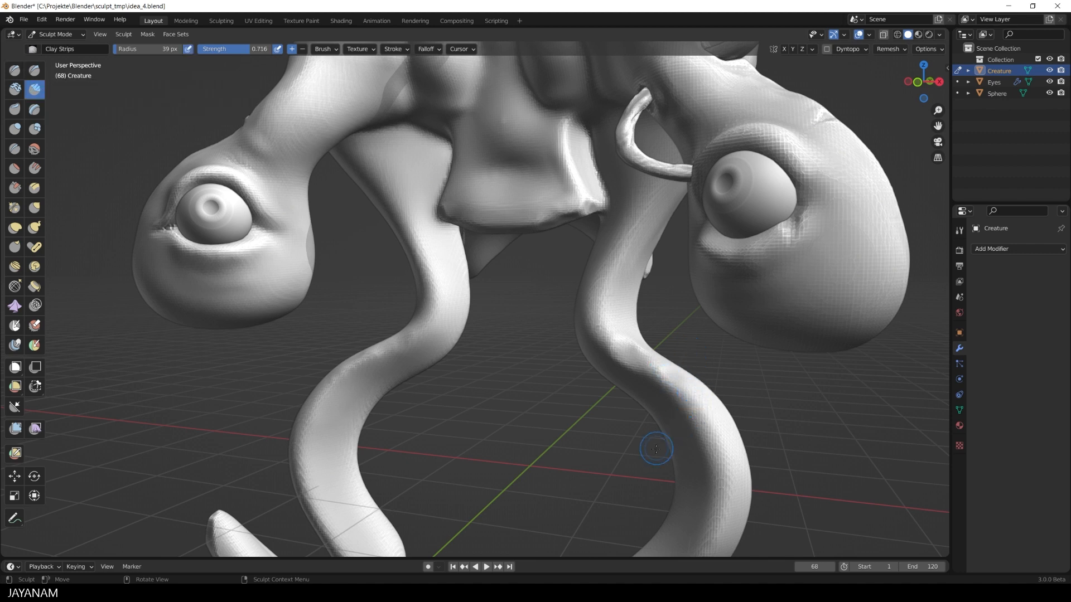
pyautogui.moveTo(650, 445)
pyautogui.keyDown('alt'); pyautogui.keyDown('shift'); pyautogui.mouseDown()
pyautogui.moveTo(654, 426)
pyautogui.moveTo(625, 454)
pyautogui.mouseUp(); pyautogui.keyUp('shift'); pyautogui.keyUp('alt')
pyautogui.moveTo(625, 454)
pyautogui.keyDown('ctrl'); pyautogui.keyDown('alt'); pyautogui.mouseDown()
pyautogui.moveTo(630, 368)
pyautogui.moveTo(649, 381)
pyautogui.moveTo(640, 365)
pyautogui.mouseUp(); pyautogui.keyUp('alt'); pyautogui.keyUp('ctrl')
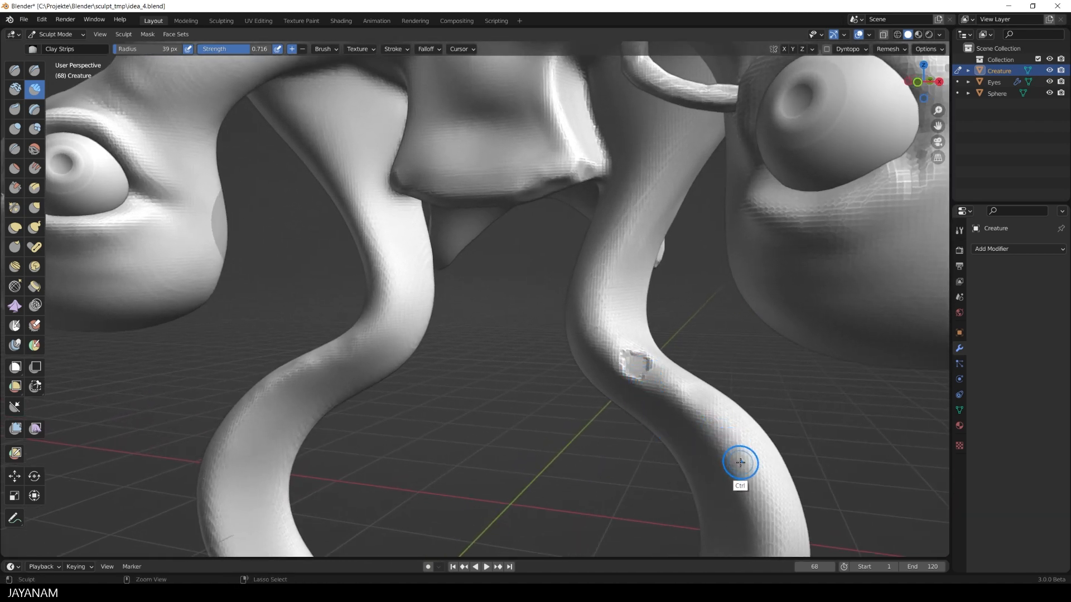
pyautogui.moveTo(737, 460)
pyautogui.keyDown('ctrl'); pyautogui.mouseDown()
pyautogui.moveTo(739, 472)
pyautogui.moveTo(755, 454)
pyautogui.mouseUp(); pyautogui.keyUp('ctrl')
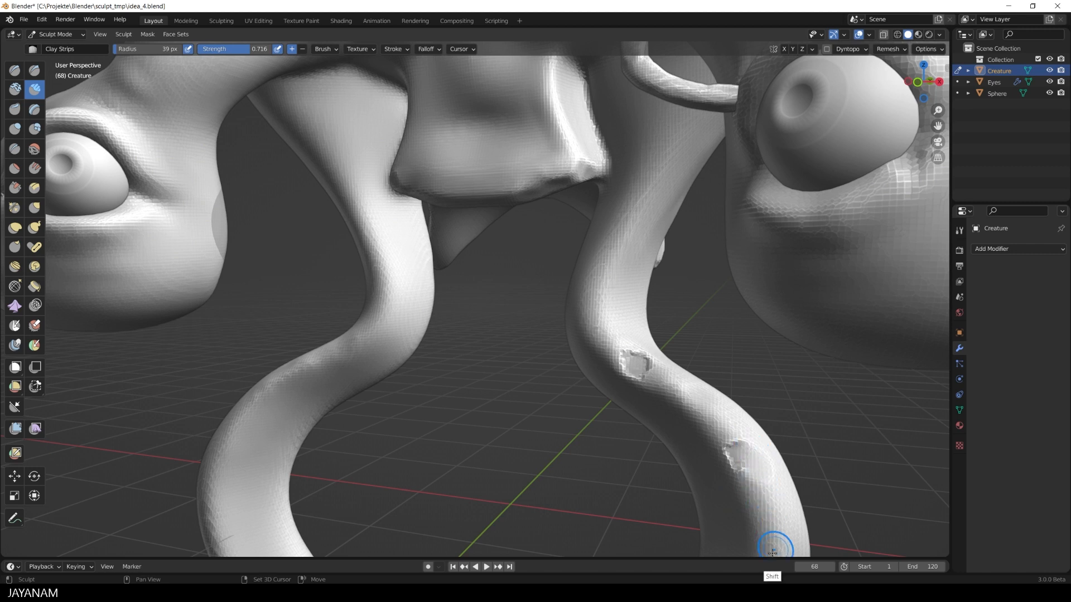
# - Reduce the Clay Strips radius to 35 px and carve a small dent into the opposite leg's upper bend
pyautogui.press('f')
pyautogui.click(350, 375)
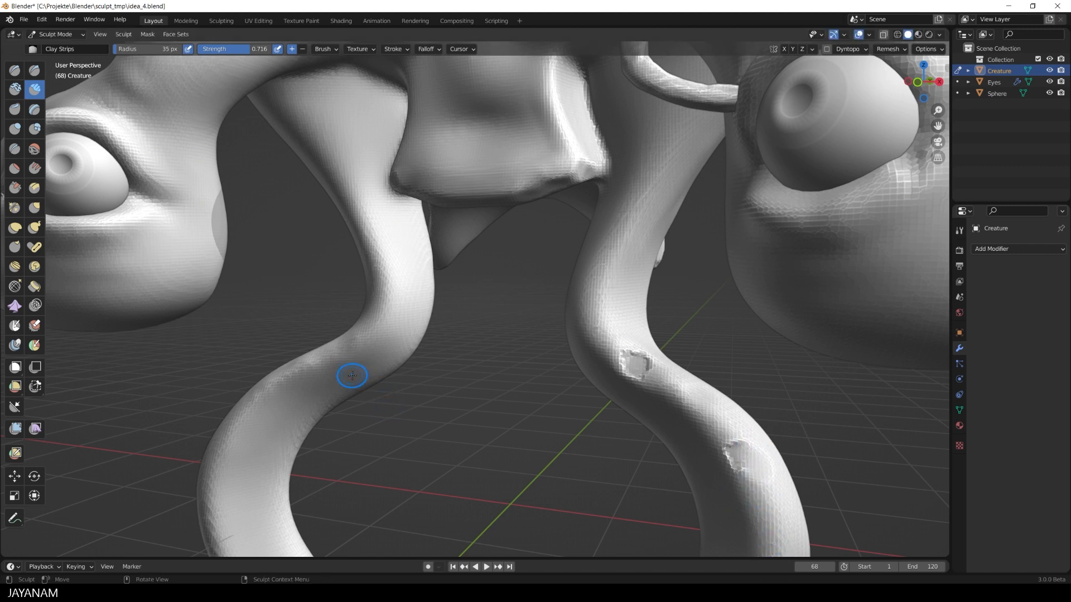
pyautogui.keyDown('ctrl'); pyautogui.moveTo(313, 364); pyautogui.dragTo(333, 353); pyautogui.keyUp('ctrl')
# - Inflate the surface around the leg dents with the Inflate/Deflate brush and smooth the patch on the opposite leg
pyautogui.press('i')
pyautogui.moveTo(630, 357); pyautogui.dragTo(624, 365)
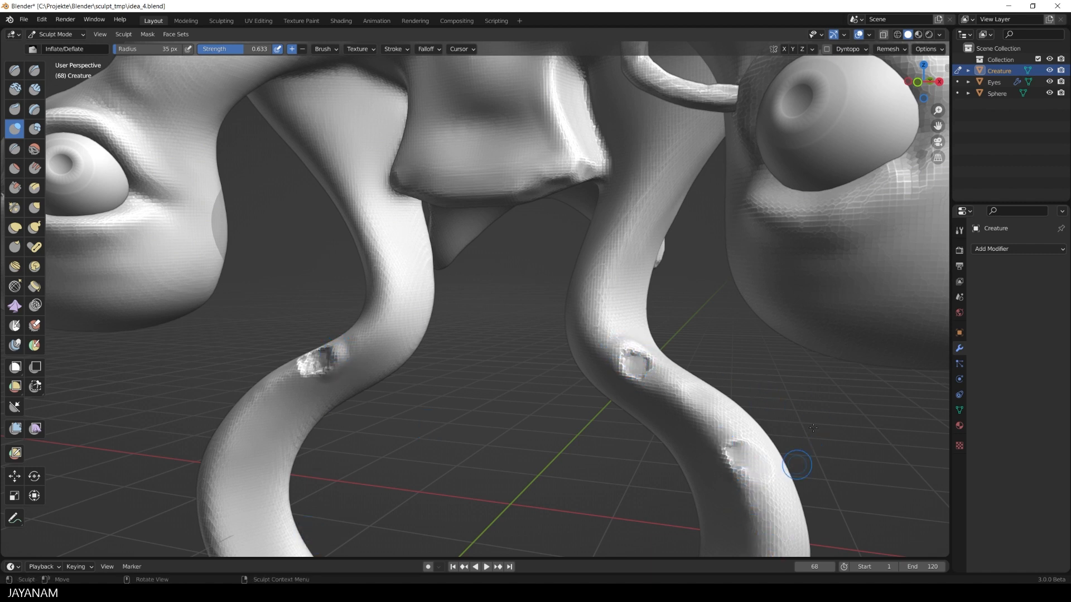
pyautogui.keyDown('ctrl'); pyautogui.moveTo(797, 465); pyautogui.dragTo(811, 459, button='middle'); pyautogui.keyUp('ctrl')
pyautogui.keyDown('ctrl'); pyautogui.keyDown('alt'); pyautogui.moveTo(811, 449); pyautogui.dragTo(714, 474); pyautogui.keyUp('alt'); pyautogui.keyUp('ctrl')
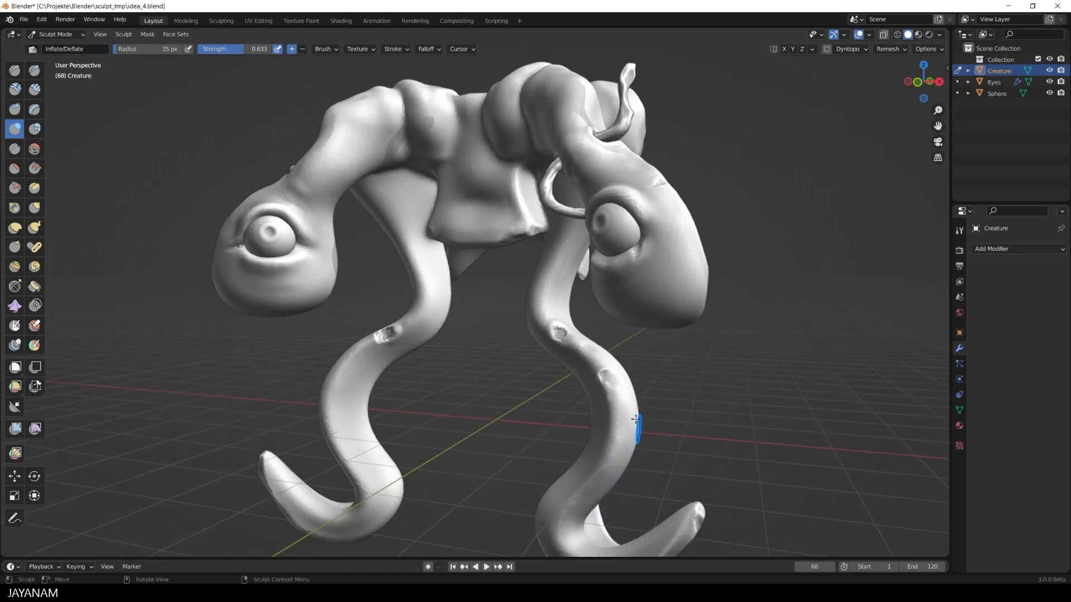
pyautogui.keyDown('shift'); pyautogui.moveTo(616, 384); pyautogui.dragTo(611, 388); pyautogui.keyUp('shift')
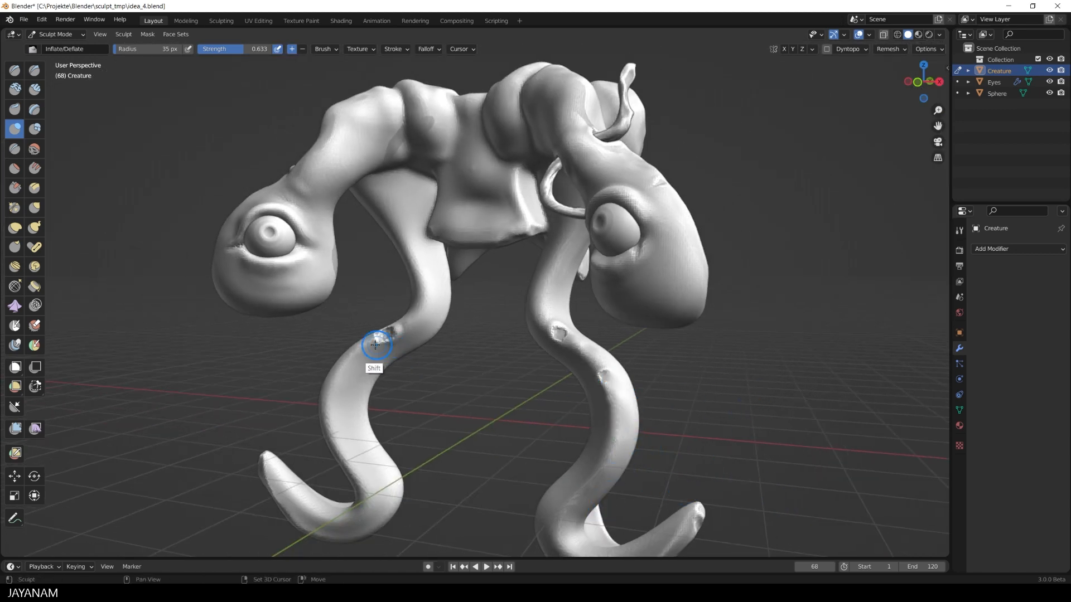
pyautogui.keyDown('shift'); pyautogui.moveTo(387, 354); pyautogui.dragTo(379, 341); pyautogui.keyUp('shift')
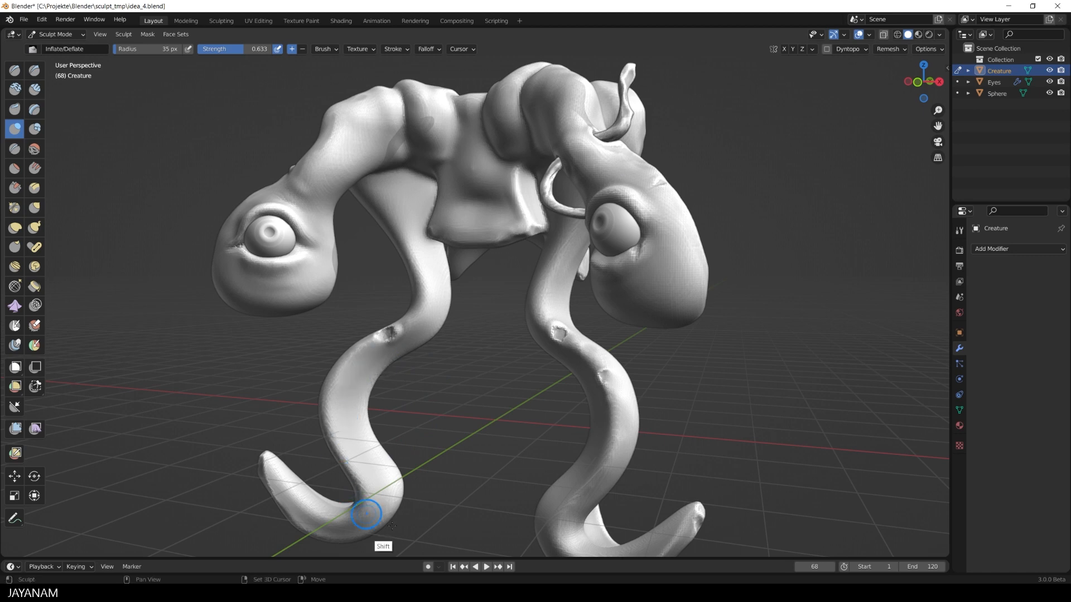
# - Scrape a strip along the leg below its two dents with the Scrape/Peaks brush and smooth it
pyautogui.moveTo(729, 426)
pyautogui.keyDown('alt'); pyautogui.mouseDown()
pyautogui.moveTo(717, 479)
pyautogui.moveTo(651, 443)
pyautogui.moveTo(586, 462)
pyautogui.moveTo(449, 451)
pyautogui.moveTo(444, 472)
pyautogui.moveTo(591, 471)
pyautogui.moveTo(679, 449)
pyautogui.mouseUp(); pyautogui.keyUp('alt')
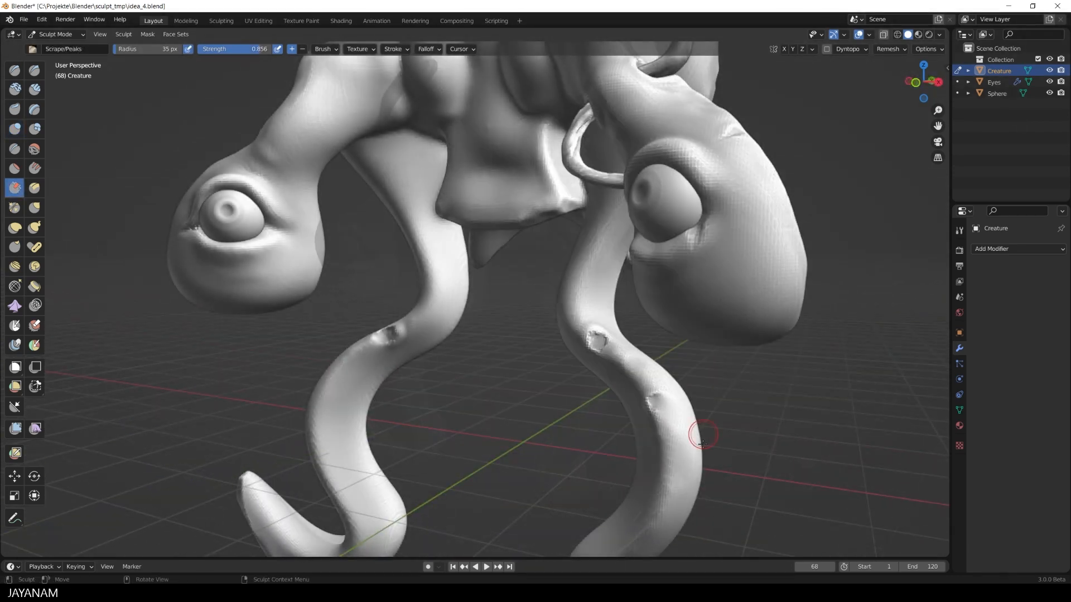
pyautogui.moveTo(672, 434); pyautogui.dragTo(671, 491)
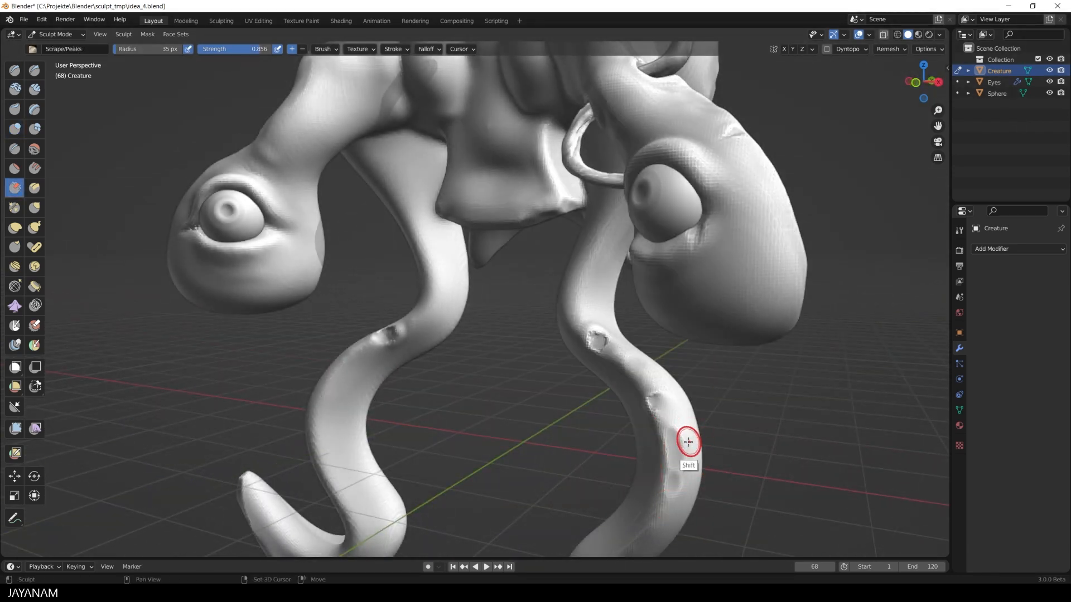
pyautogui.keyDown('shift'); pyautogui.moveTo(688, 441); pyautogui.dragTo(680, 490); pyautogui.keyUp('shift')
pyautogui.keyDown('shift'); pyautogui.moveTo(681, 424); pyautogui.dragTo(680, 489); pyautogui.keyUp('shift')
# - Flatten the fold beneath the eye on the ringed stalk with the Scrape/Peaks brush
pyautogui.moveTo(743, 450)
pyautogui.keyDown('alt'); pyautogui.mouseDown()
pyautogui.moveTo(795, 432)
pyautogui.moveTo(777, 424)
pyautogui.mouseUp(); pyautogui.keyUp('alt')
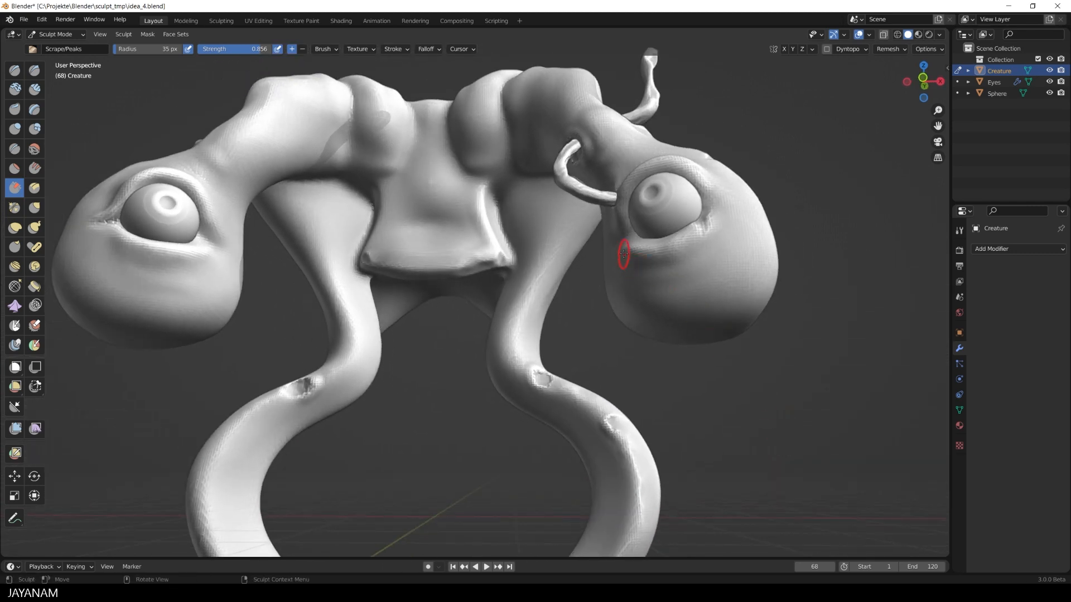
pyautogui.moveTo(647, 259)
pyautogui.mouseDown()
pyautogui.moveTo(707, 235)
pyautogui.moveTo(701, 258)
pyautogui.moveTo(712, 253)
pyautogui.mouseUp()
pyautogui.moveTo(714, 252)
pyautogui.keyDown('shift'); pyautogui.mouseDown()
pyautogui.moveTo(719, 229)
pyautogui.moveTo(716, 243)
pyautogui.mouseUp(); pyautogui.keyUp('shift')
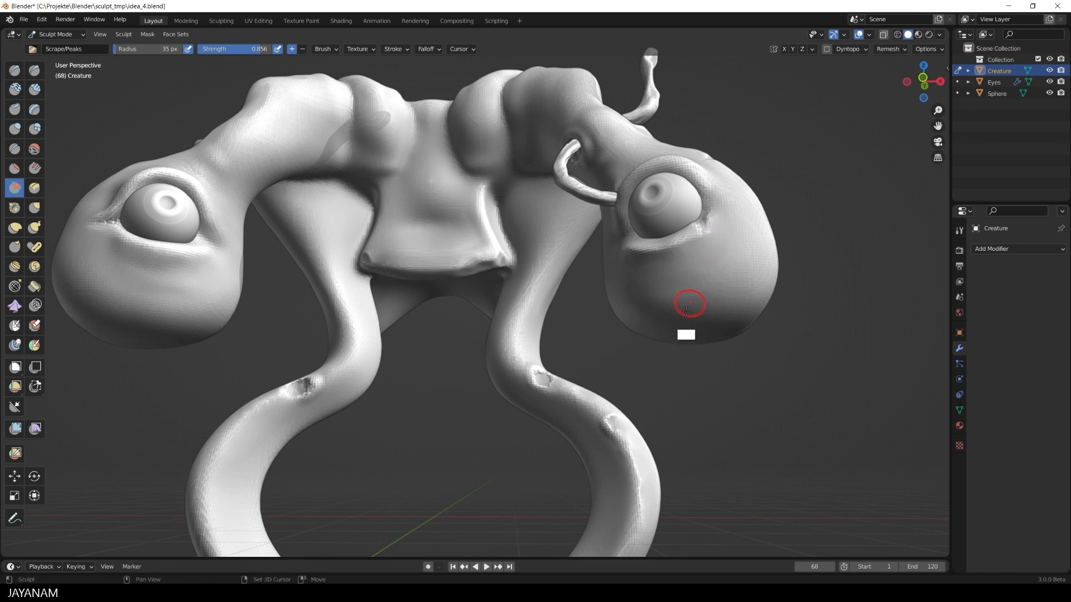
# - Scrape the upper eyelid rim and outer eye corner on the ringed stalk, plus the chest flap's edge, with the Scrape/Peaks brush
pyautogui.moveTo(624, 198)
pyautogui.mouseDown()
pyautogui.moveTo(673, 166)
pyautogui.moveTo(697, 185)
pyautogui.mouseUp()
pyautogui.moveTo(700, 193); pyautogui.dragTo(700, 234)
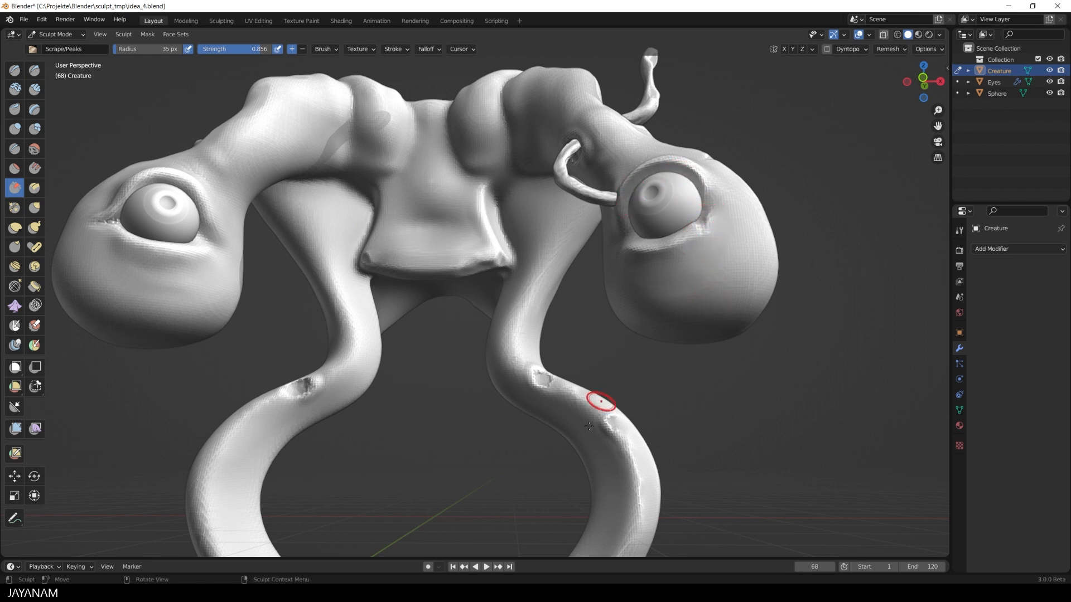
pyautogui.moveTo(483, 197); pyautogui.dragTo(484, 215)
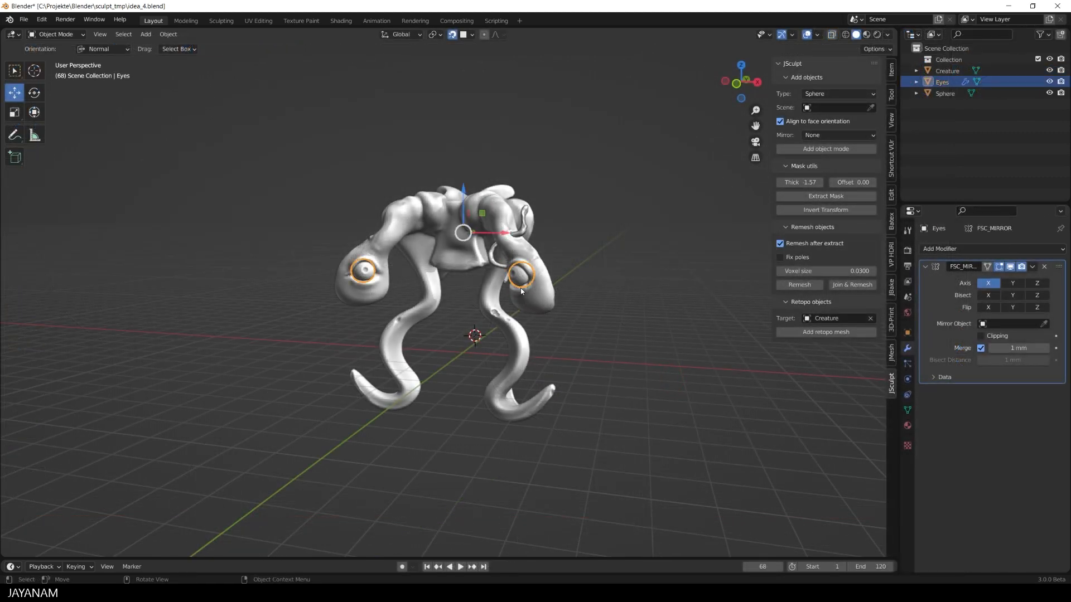
# - Select the creature body in Object Mode, move it slightly down along Z and undo the move
pyautogui.click(498, 209)
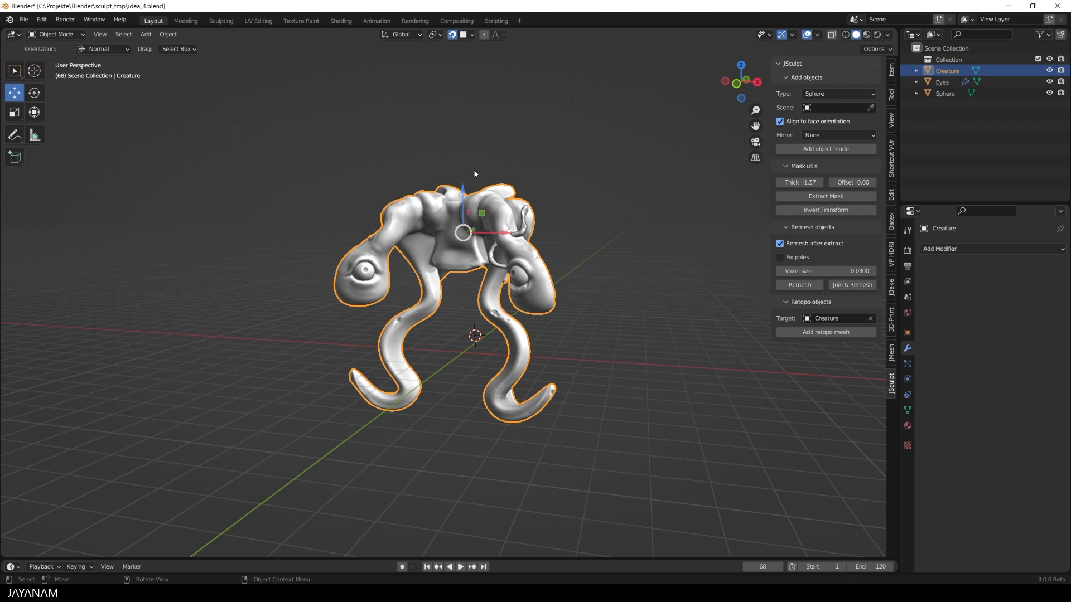
pyautogui.moveTo(465, 184); pyautogui.dragTo(459, 209)
pyautogui.hotkey('ctrl', 'z')
# - Widen the properties editor slightly and show the creature's location, rotation, scale and dimensions in the sidebar
pyautogui.moveTo(899, 428); pyautogui.dragTo(878, 427)
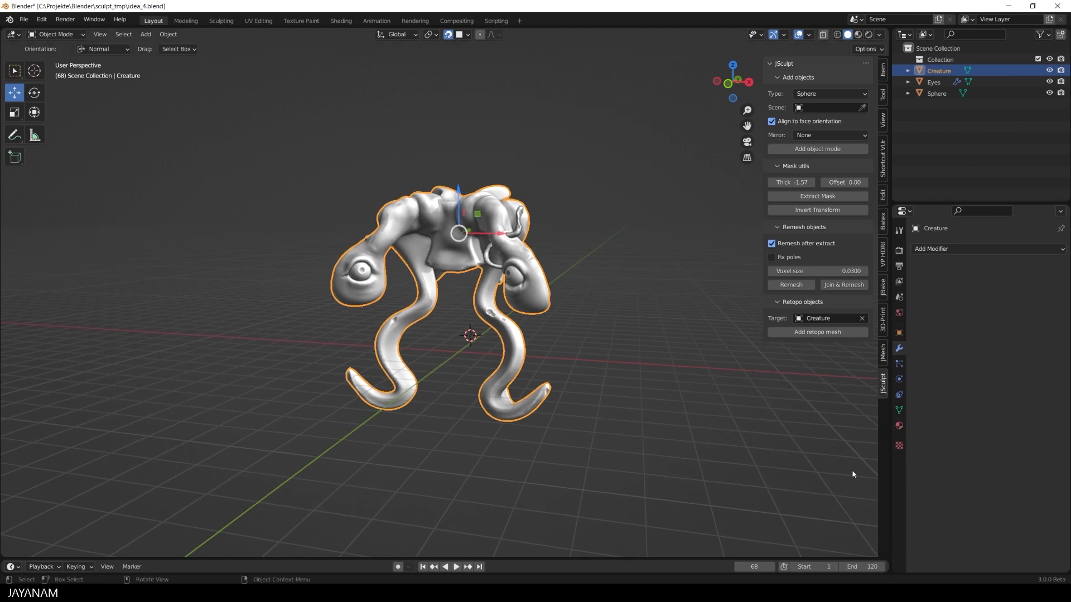
pyautogui.click(883, 353)
pyautogui.click(883, 385)
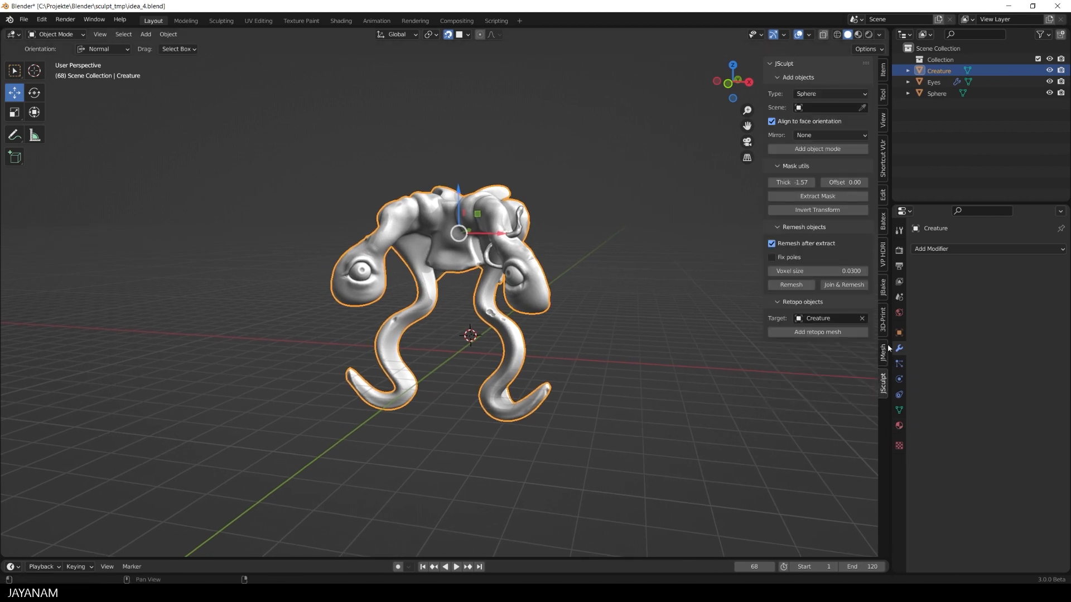
pyautogui.click(883, 70)
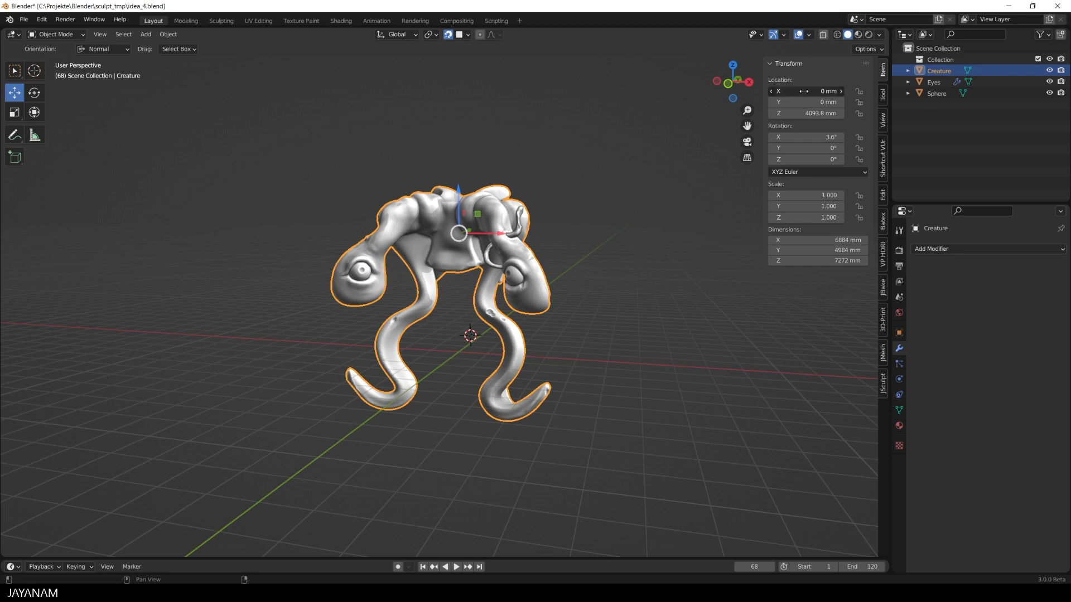
pyautogui.moveTo(815, 91)
pyautogui.mouseDown()
pyautogui.moveTo(753, 91)
pyautogui.moveTo(836, 91)
pyautogui.moveTo(779, 91)
pyautogui.moveTo(808, 88)
pyautogui.mouseUp()
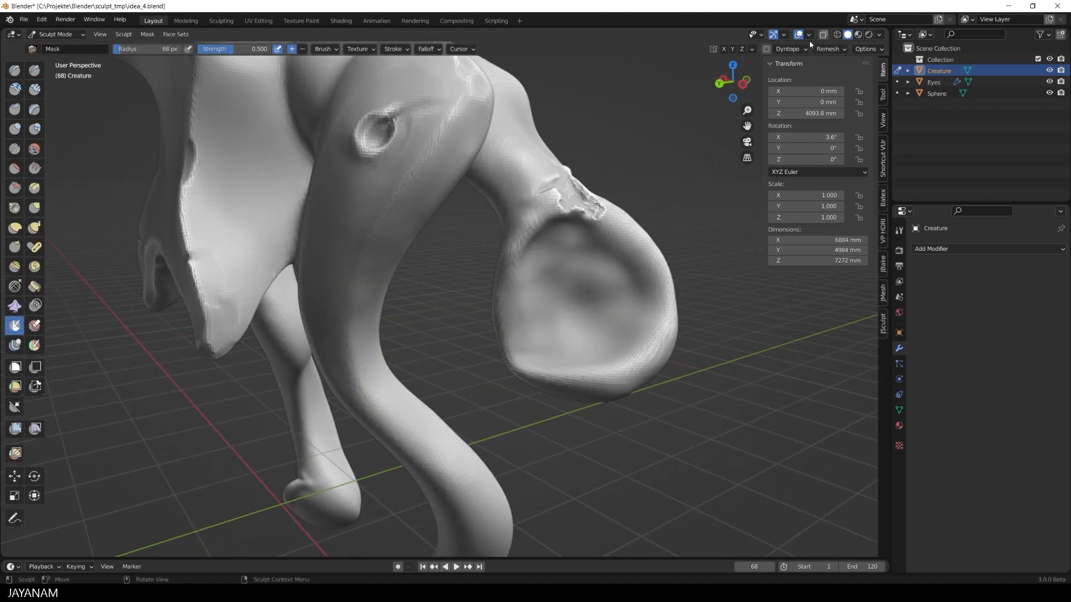
# - Enable the sculpt mask overlay and paint a roughly square mask inside the hollow on the back of the eye stalk's bulb
pyautogui.click(808, 37)
pyautogui.click(739, 317)
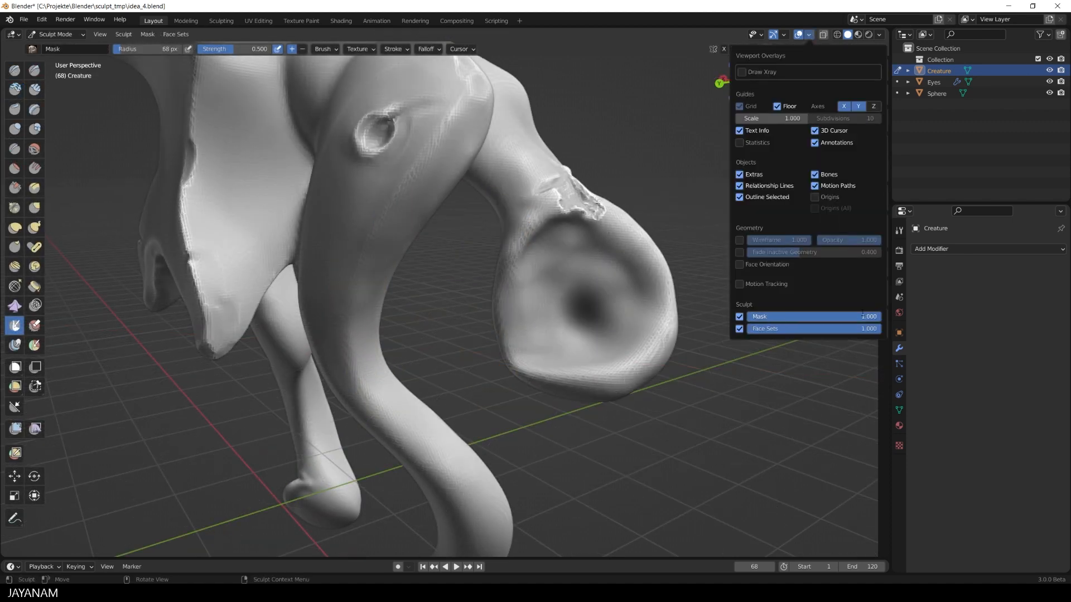
pyautogui.moveTo(591, 312)
pyautogui.mouseDown()
pyautogui.moveTo(553, 302)
pyautogui.moveTo(557, 335)
pyautogui.moveTo(603, 290)
pyautogui.moveTo(557, 267)
pyautogui.moveTo(547, 330)
pyautogui.mouseUp()
# - Build up the surface around the masked area in the hollow with the Draw brush and clear the mask
pyautogui.press('x')
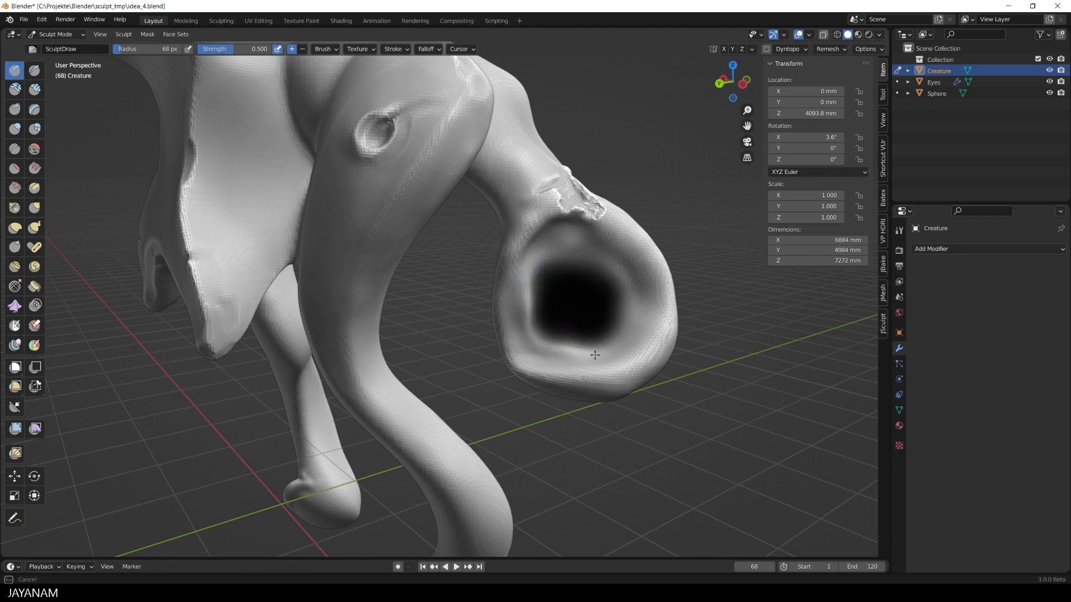
pyautogui.moveTo(595, 355); pyautogui.dragTo(605, 355)
pyautogui.moveTo(539, 280); pyautogui.dragTo(573, 260)
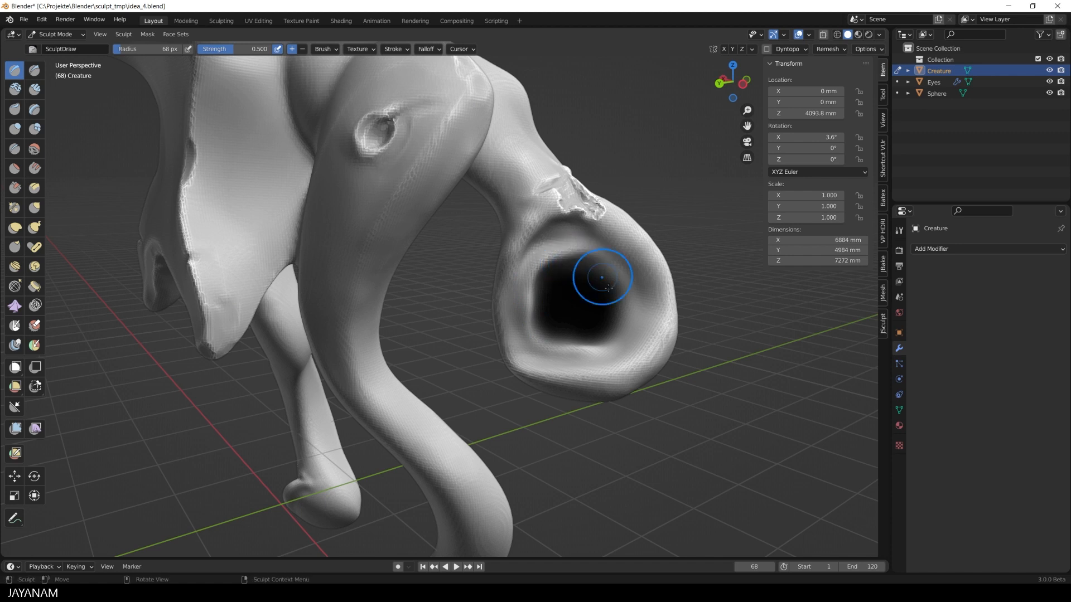
pyautogui.hotkey('alt', 'm')
# - Shape the hollow into an ear-like form with the Inflate/Deflate brush, deepening an inner pocket and swelling the surrounding folds
pyautogui.press('i')
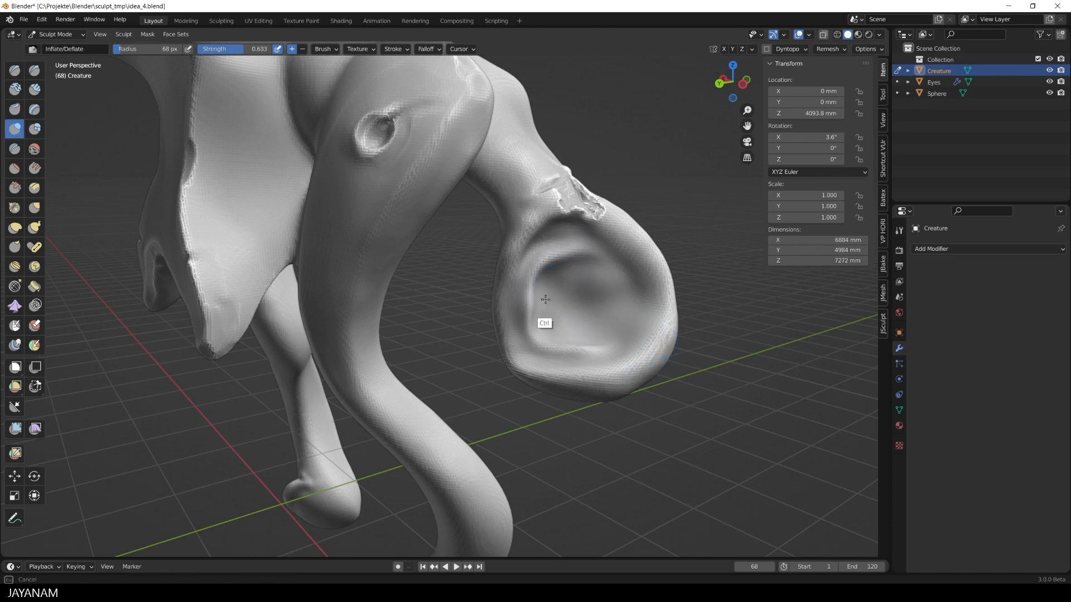
pyautogui.moveTo(545, 300)
pyautogui.keyDown('ctrl'); pyautogui.mouseDown()
pyautogui.moveTo(557, 303)
pyautogui.moveTo(538, 335)
pyautogui.mouseUp(); pyautogui.keyUp('ctrl')
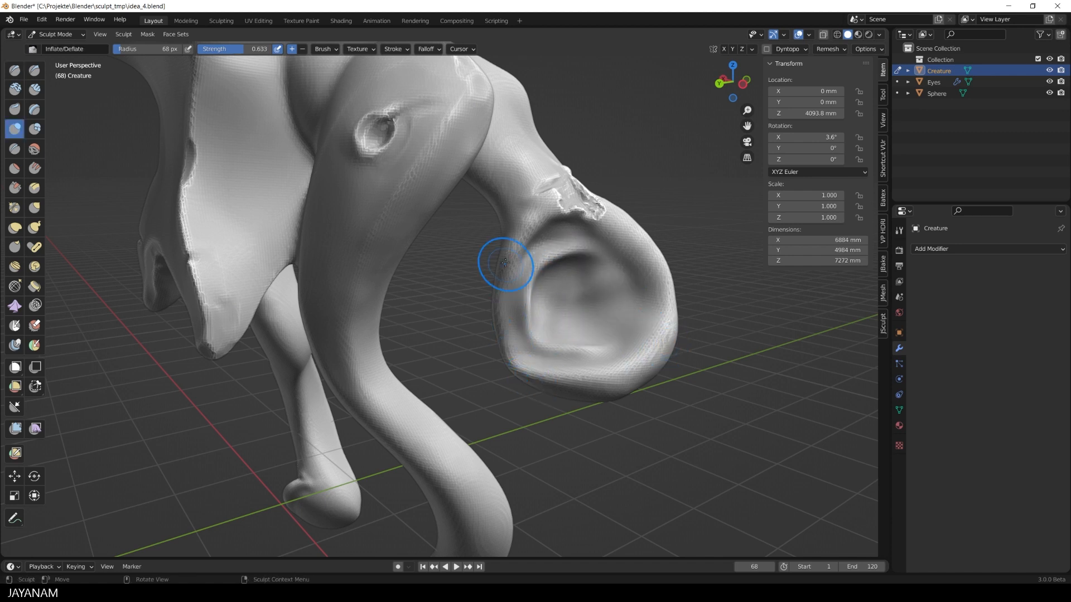
pyautogui.moveTo(666, 225)
pyautogui.keyDown('ctrl'); pyautogui.mouseDown()
pyautogui.moveTo(607, 239)
pyautogui.moveTo(575, 221)
pyautogui.moveTo(610, 220)
pyautogui.mouseUp(); pyautogui.keyUp('ctrl')
pyautogui.moveTo(552, 307)
pyautogui.keyDown('ctrl'); pyautogui.mouseDown()
pyautogui.moveTo(543, 302)
pyautogui.moveTo(545, 312)
pyautogui.moveTo(543, 295)
pyautogui.moveTo(567, 306)
pyautogui.moveTo(557, 320)
pyautogui.moveTo(581, 337)
pyautogui.moveTo(620, 335)
pyautogui.moveTo(573, 330)
pyautogui.moveTo(584, 281)
pyautogui.moveTo(622, 295)
pyautogui.moveTo(611, 246)
pyautogui.moveTo(613, 255)
pyautogui.mouseUp(); pyautogui.keyUp('ctrl')
pyautogui.moveTo(723, 401)
pyautogui.keyDown('alt'); pyautogui.mouseDown(button='middle')
pyautogui.moveTo(662, 411)
pyautogui.moveTo(698, 406)
pyautogui.mouseUp(button='middle'); pyautogui.keyUp('alt')
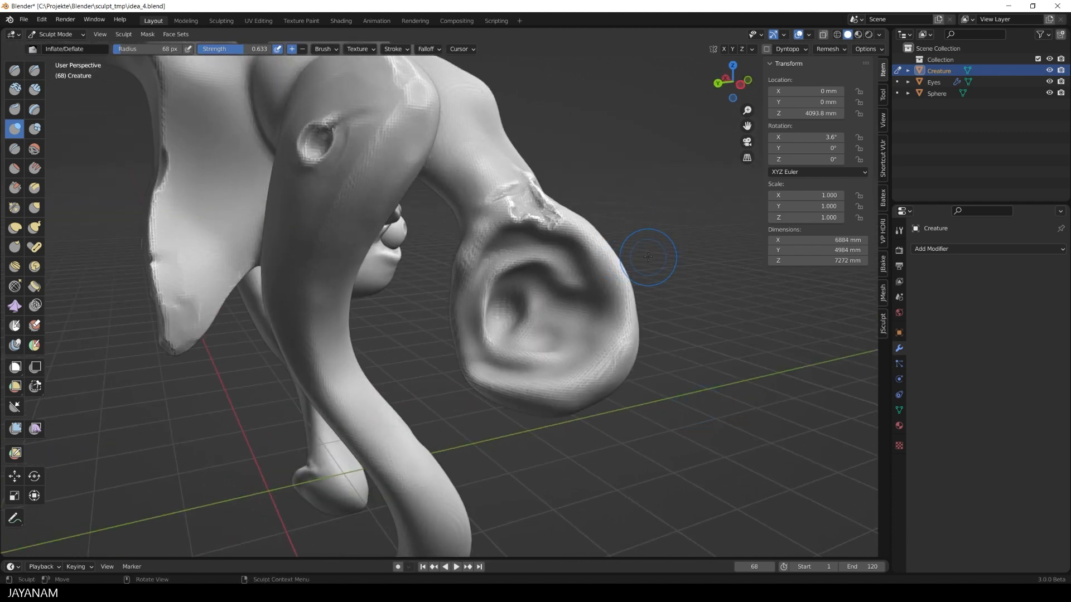
# - Carve the fold beside the hollow's inner rim and the edge of the inner pocket with the Crease brush at 46 px radius
pyautogui.click(15, 149)
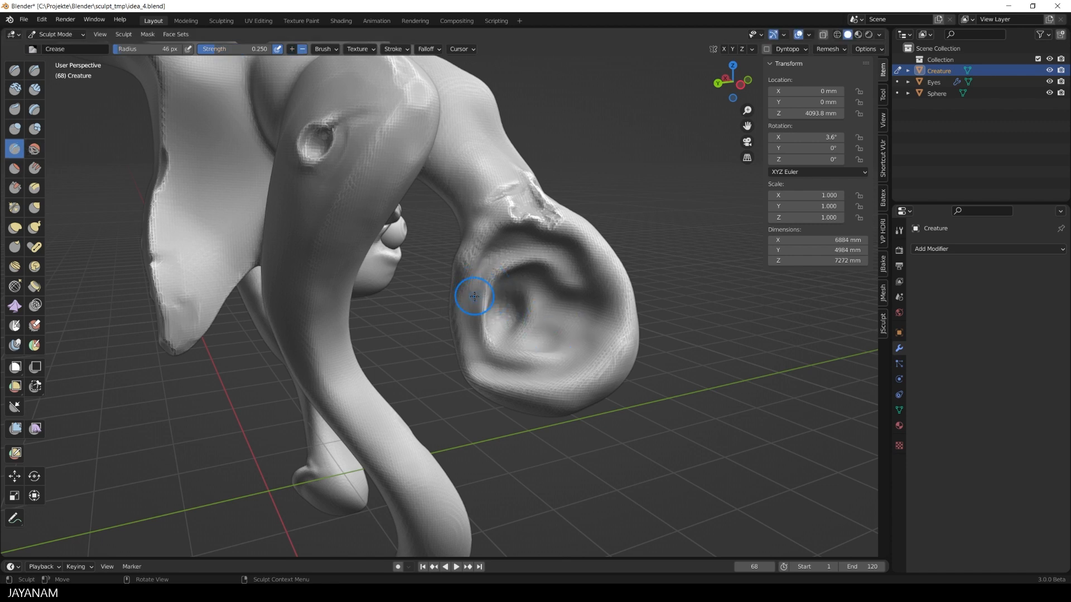
pyautogui.moveTo(474, 296); pyautogui.dragTo(516, 242)
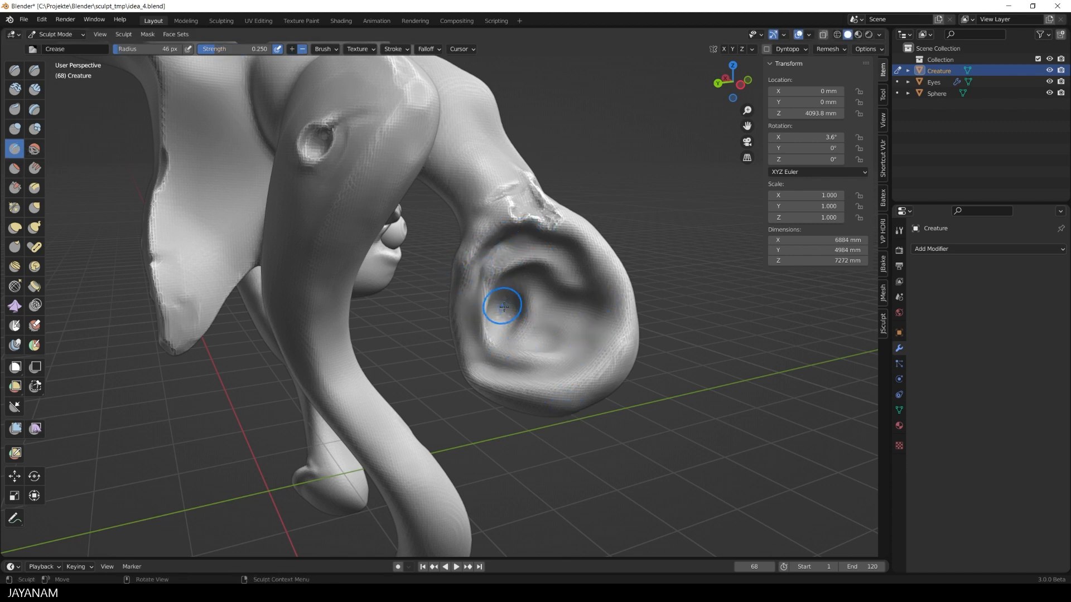
pyautogui.moveTo(504, 306)
pyautogui.mouseDown()
pyautogui.moveTo(530, 298)
pyautogui.moveTo(507, 323)
pyautogui.moveTo(512, 309)
pyautogui.moveTo(528, 323)
pyautogui.mouseUp()
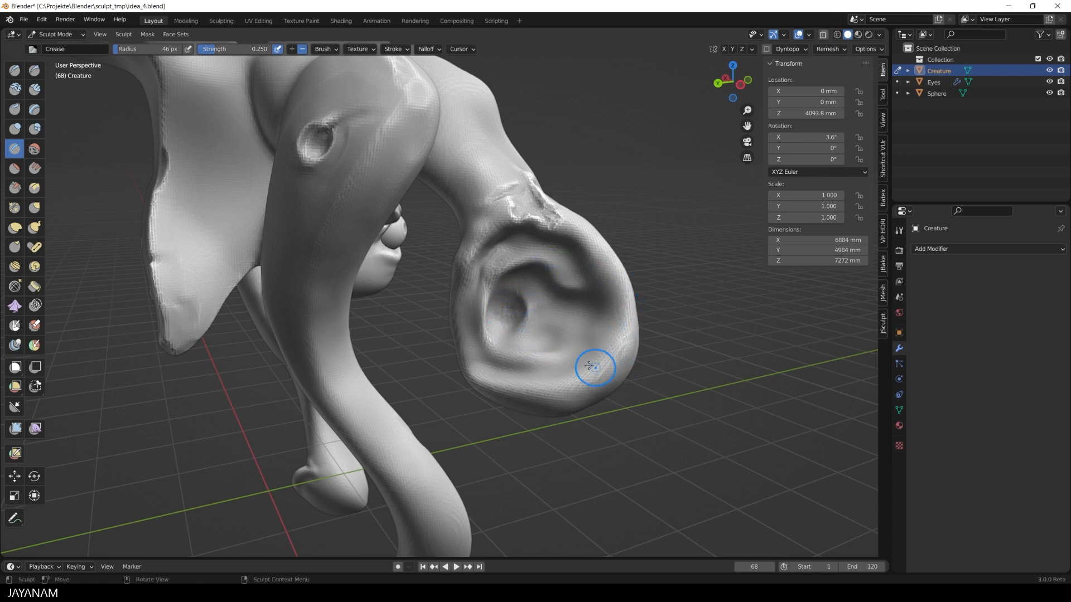
# - Extend the inner pocket with a curved groove and work the hollow's folds and outer rim with the Inflate/Deflate brush
pyautogui.press('i')
pyautogui.moveTo(519, 343)
pyautogui.keyDown('ctrl'); pyautogui.mouseDown()
pyautogui.moveTo(540, 342)
pyautogui.moveTo(528, 333)
pyautogui.mouseUp(); pyautogui.keyUp('ctrl')
pyautogui.moveTo(524, 324)
pyautogui.mouseDown()
pyautogui.moveTo(552, 322)
pyautogui.moveTo(549, 358)
pyautogui.moveTo(587, 353)
pyautogui.moveTo(606, 327)
pyautogui.moveTo(590, 250)
pyautogui.moveTo(586, 281)
pyautogui.mouseUp()
pyautogui.moveTo(458, 325); pyautogui.dragTo(484, 376)
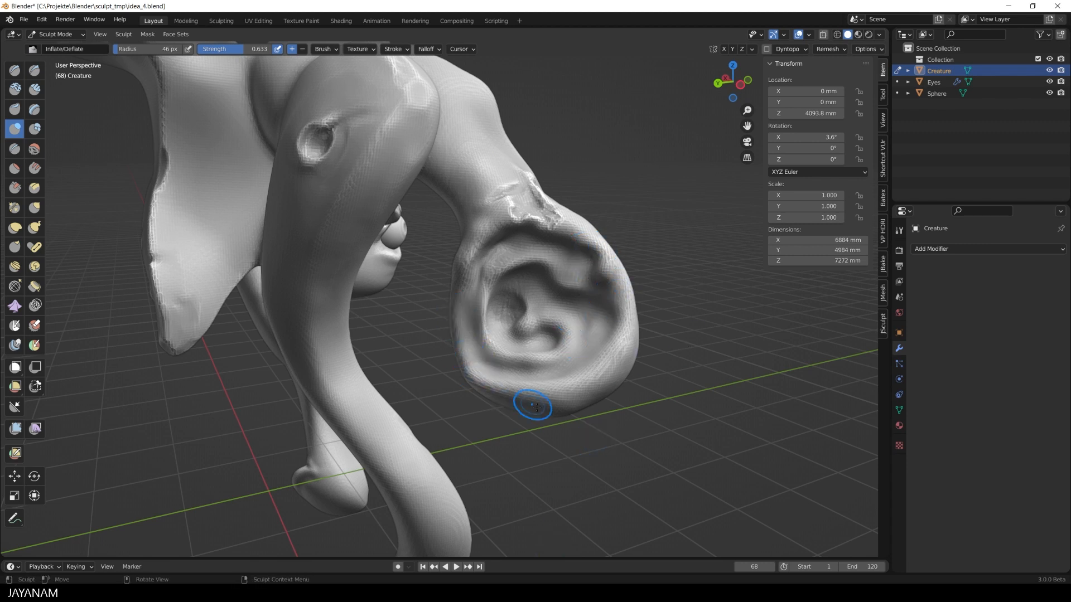